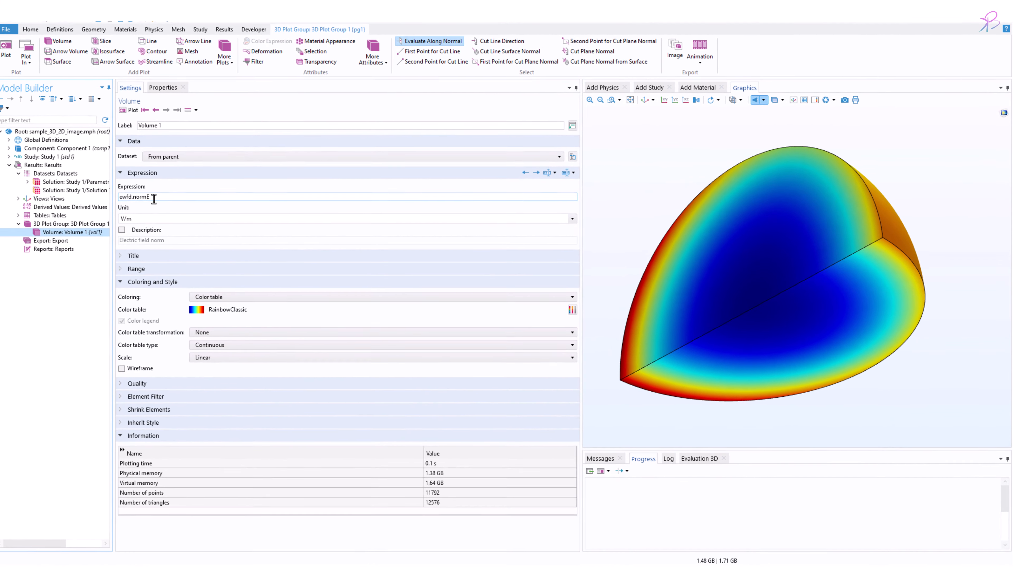
Step: Turn on the grid and axis orientation display for the 3D volume plot and inspect the plotted geometry
triple_click(201, 195)
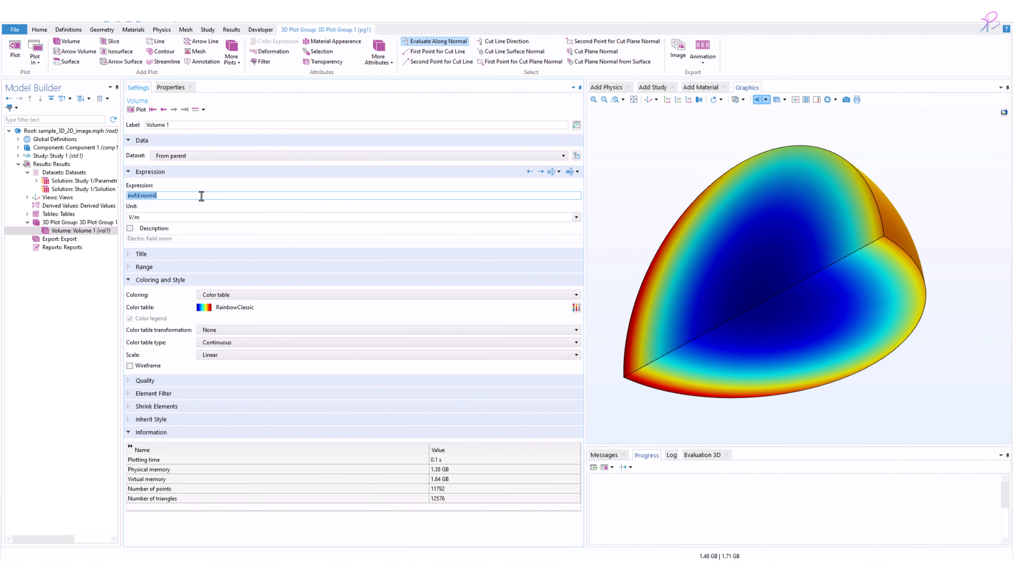
click(645, 100)
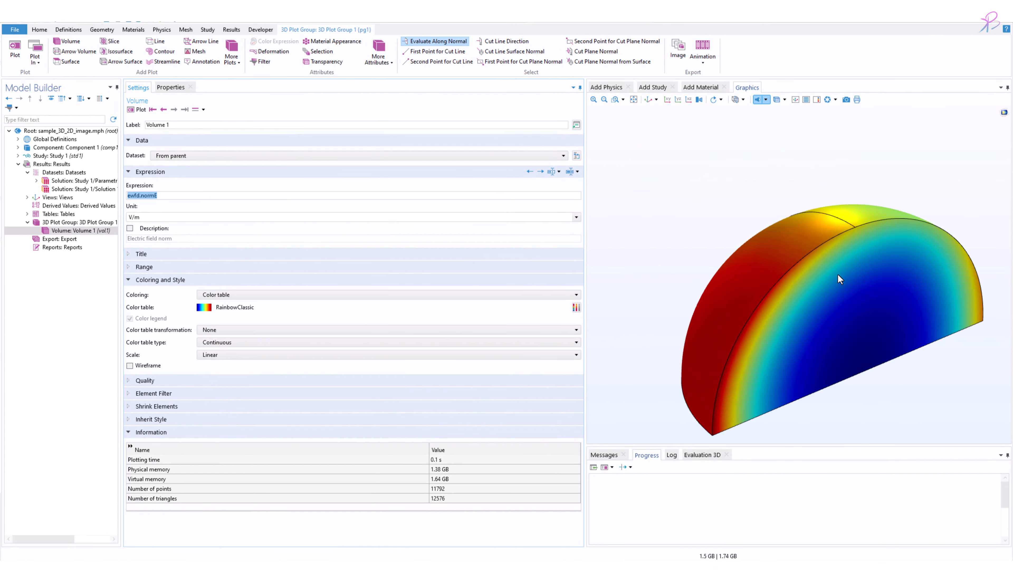
mouse_move(822, 264)
mouse_down()
mouse_move(843, 291)
mouse_move(801, 262)
mouse_move(857, 272)
mouse_move(886, 256)
mouse_move(871, 270)
mouse_move(780, 265)
mouse_move(863, 261)
mouse_move(895, 291)
mouse_move(832, 310)
mouse_move(842, 330)
mouse_move(893, 315)
mouse_move(903, 337)
mouse_move(850, 308)
mouse_move(848, 328)
mouse_move(828, 272)
mouse_up()
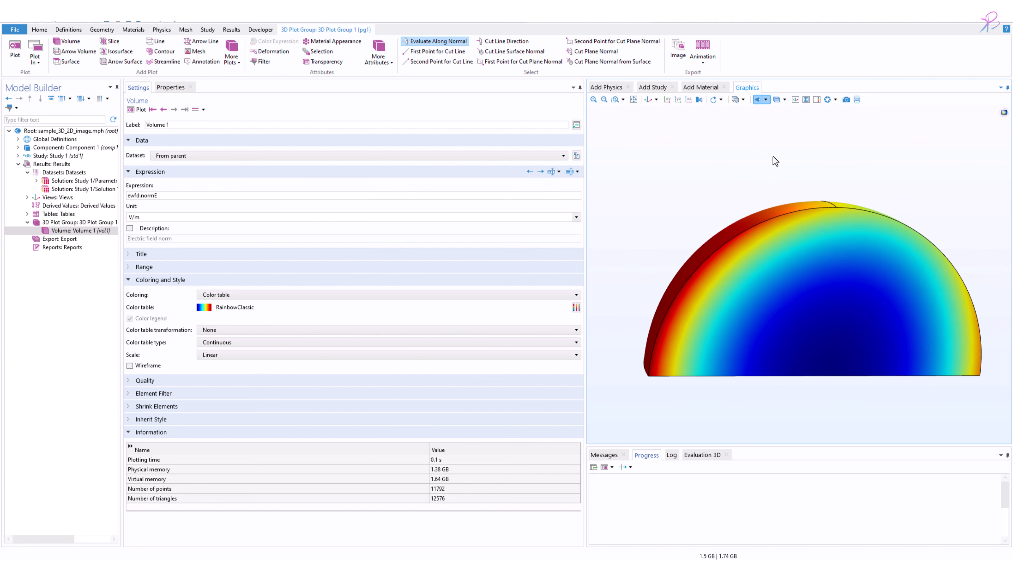
click(795, 100)
click(806, 100)
drag(890, 296, 879, 274)
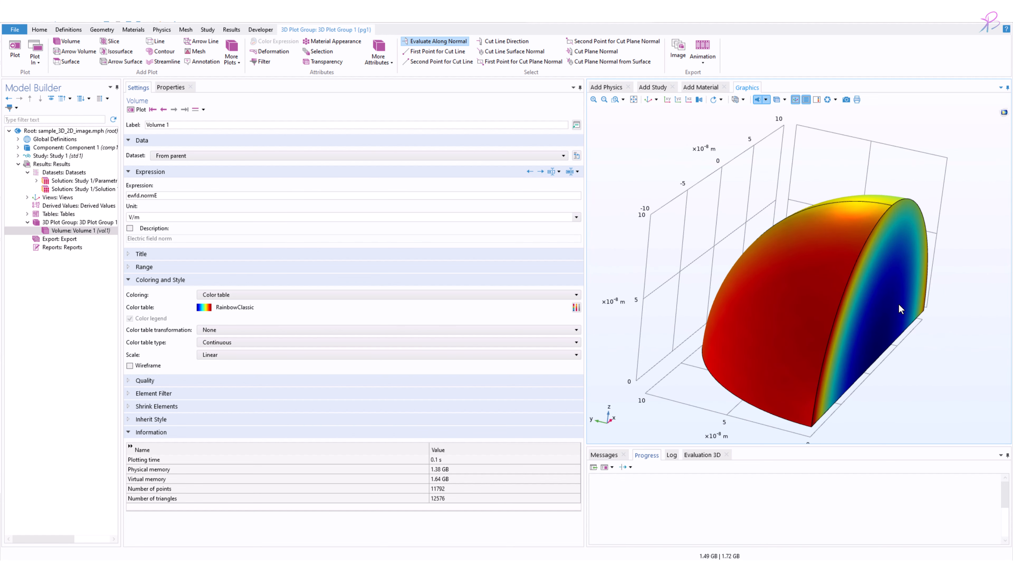
drag(900, 309, 884, 200)
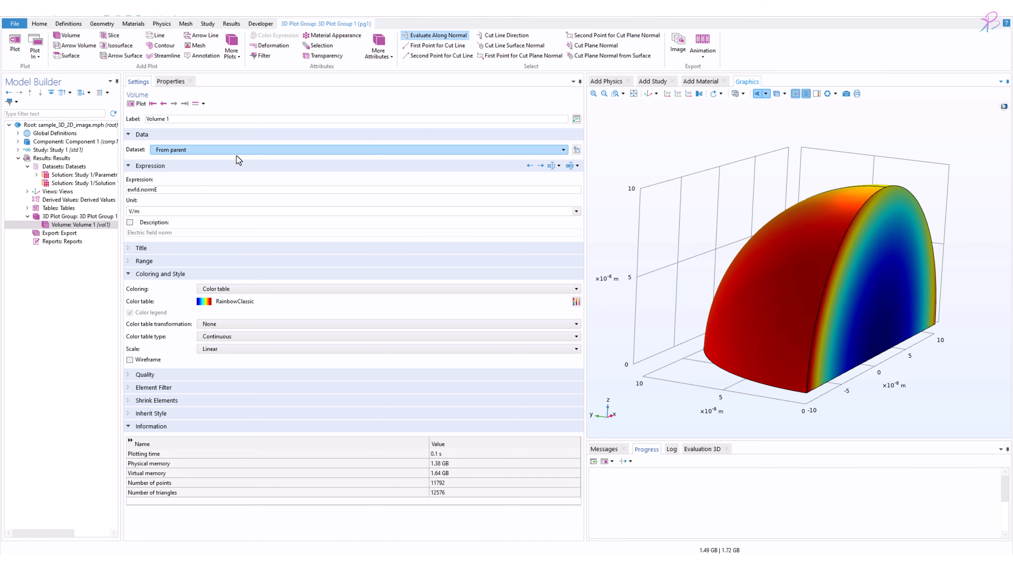
Step: Add a Cut Plane dataset to the results datasets
click(65, 166)
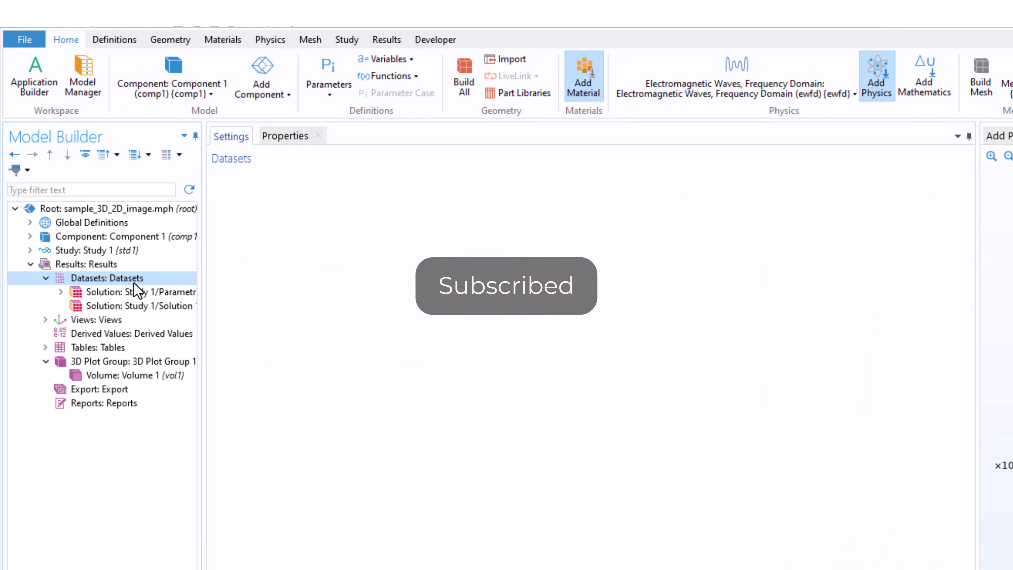
click(136, 290)
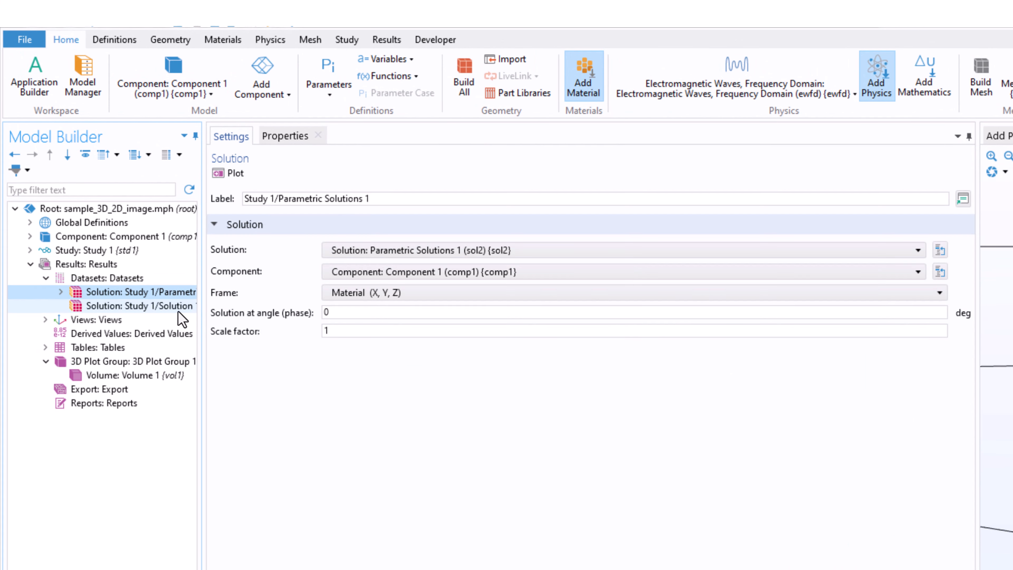
click(162, 306)
click(140, 292)
click(134, 278)
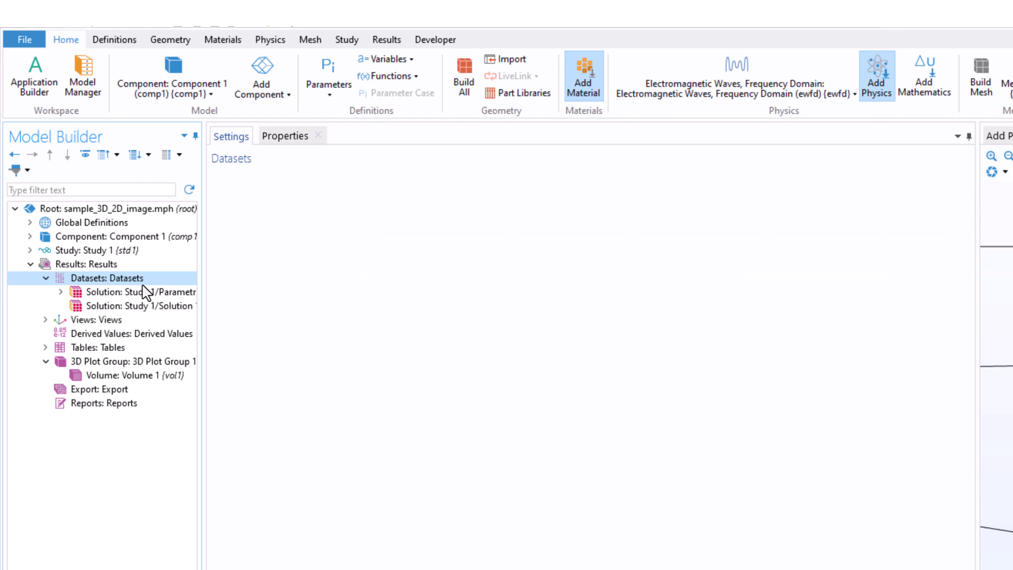
right_click(132, 280)
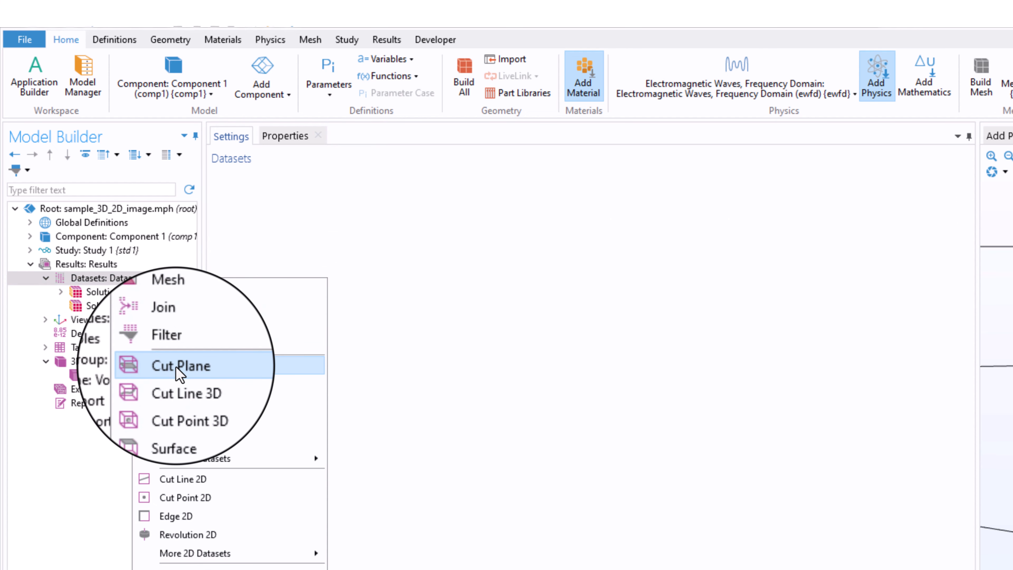
click(178, 371)
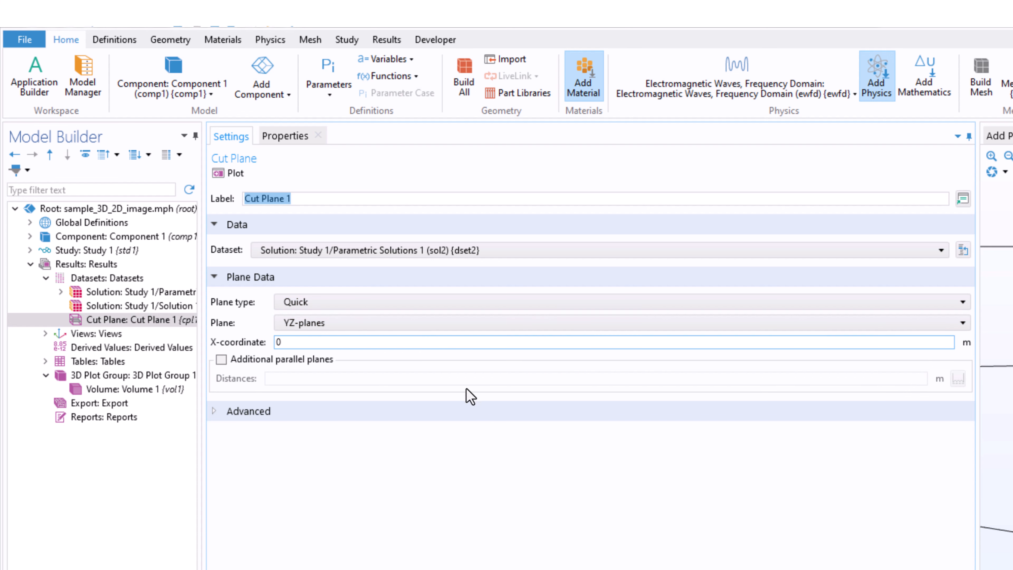
Step: Try the General plane type for the cut plane and return it to Quick
click(374, 304)
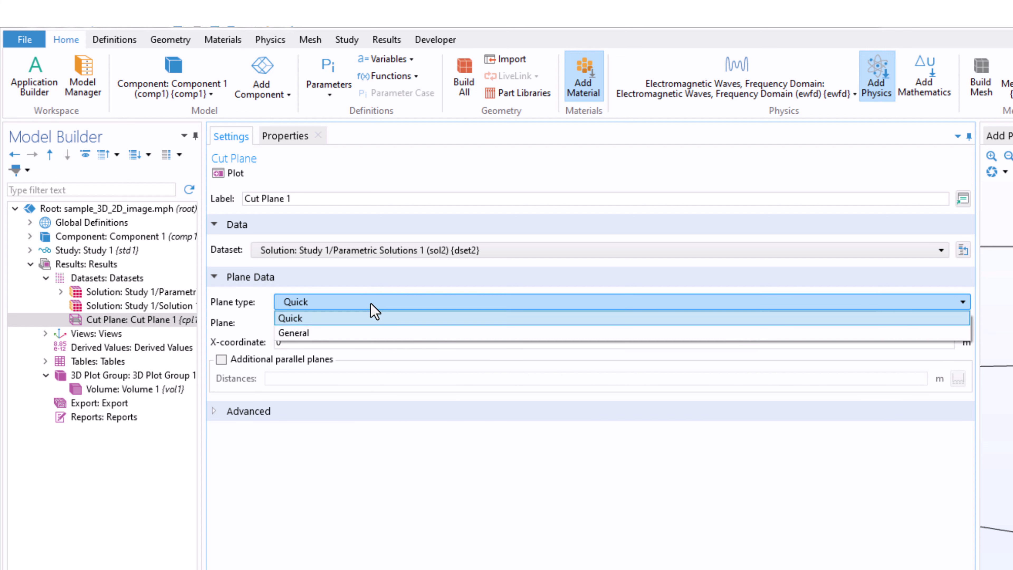
click(335, 334)
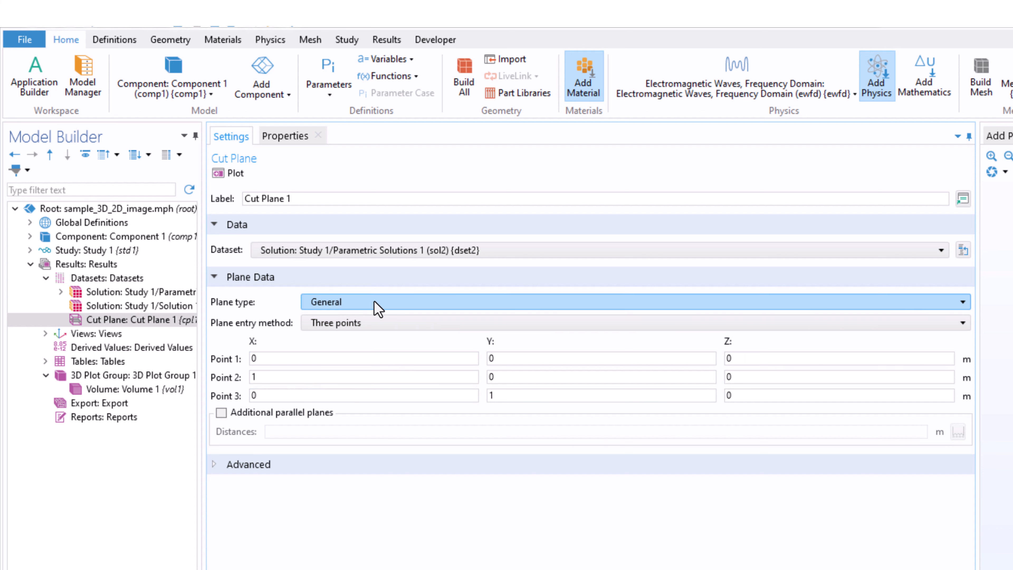
click(361, 300)
click(321, 318)
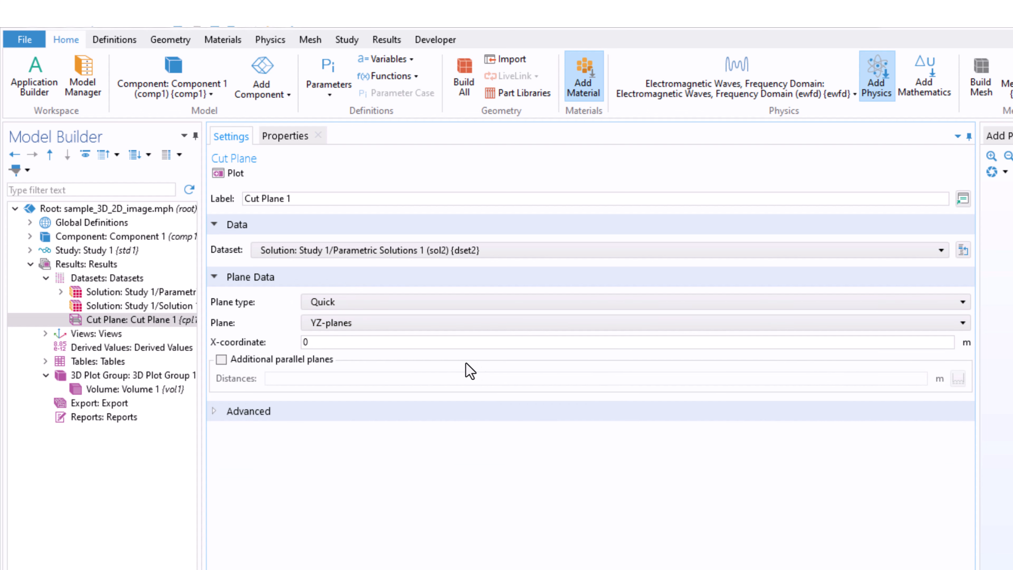
Step: Define the cut plane with YZ-planes and label the dataset "x=0 plane"
click(334, 324)
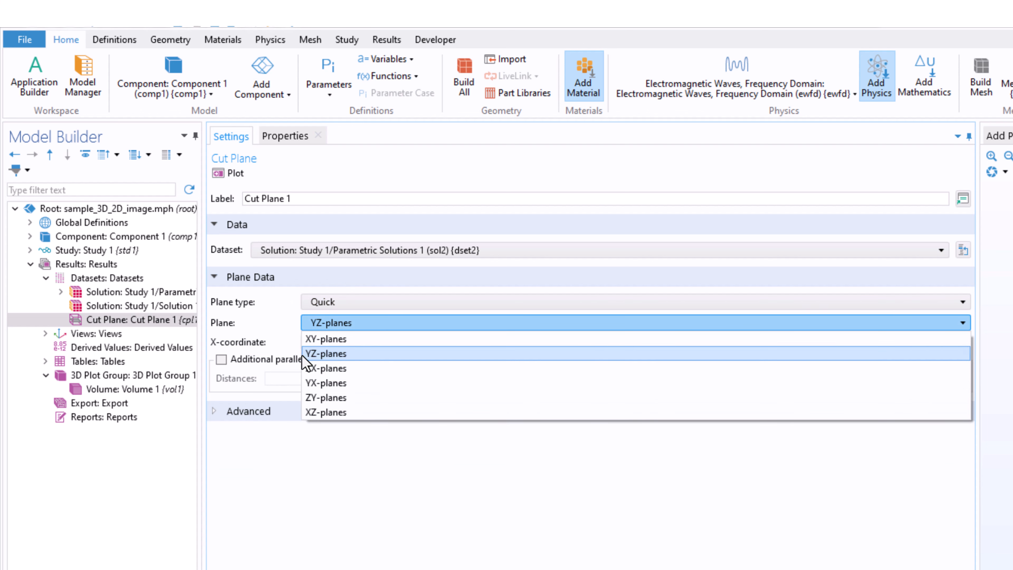
click(323, 356)
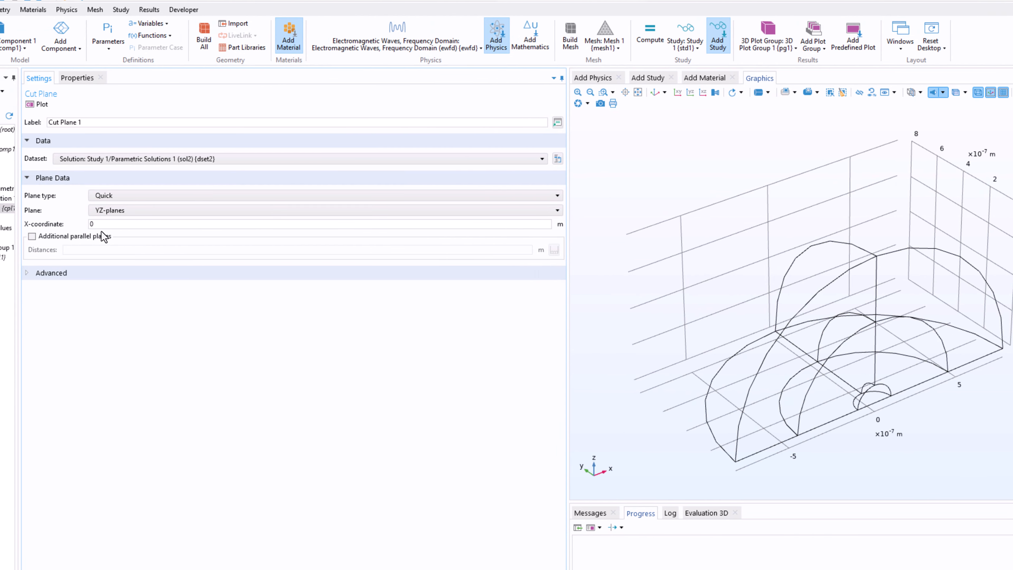
double_click(92, 224)
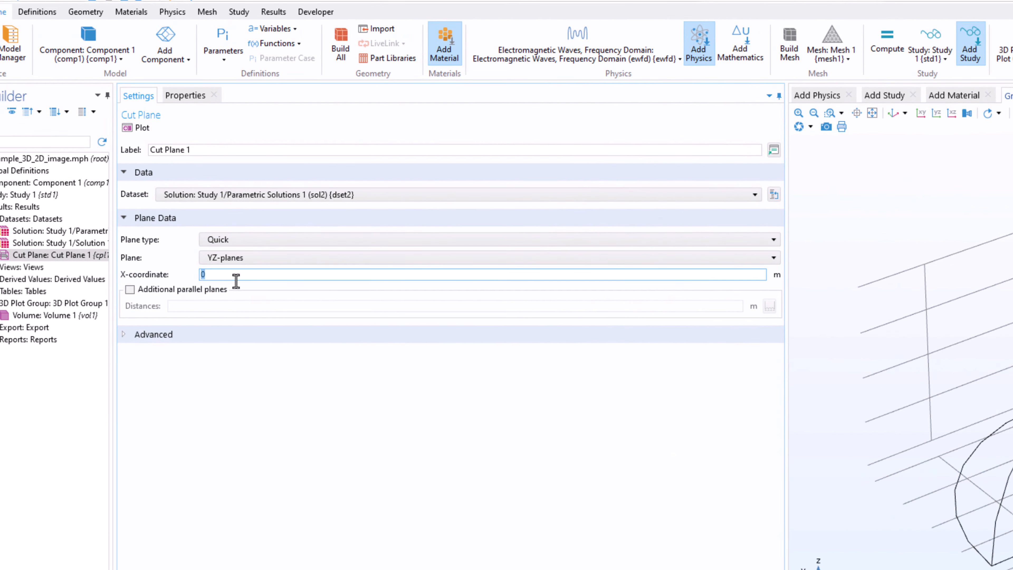
triple_click(193, 150)
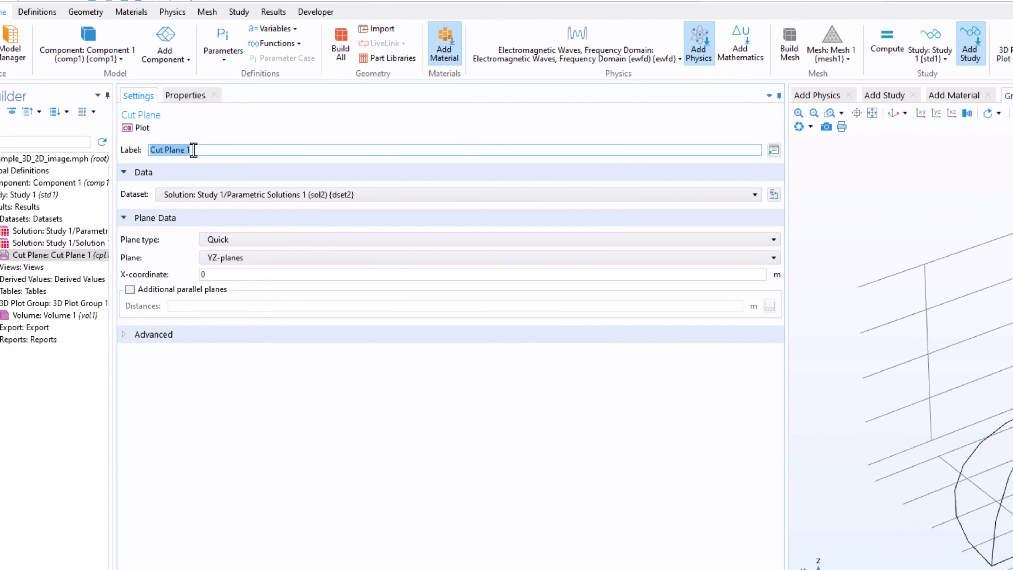
text(x=0 plane)
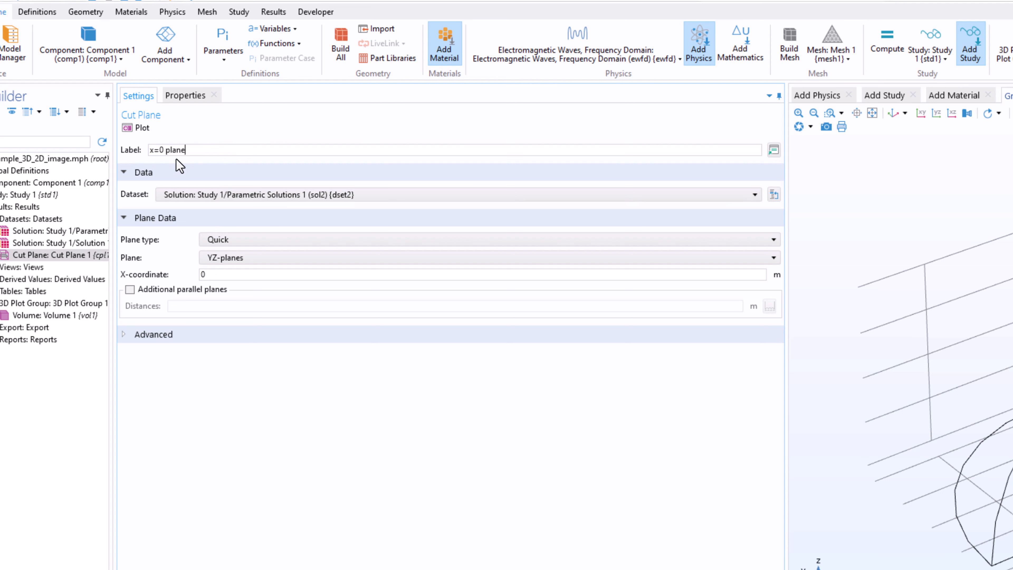
click(69, 258)
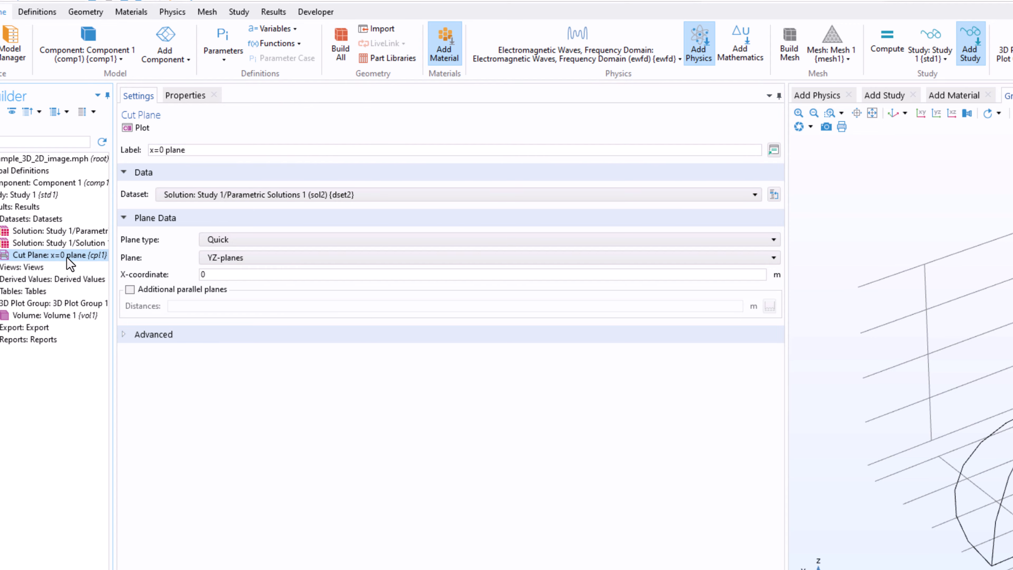
Step: Plot the x=0 cut plane in the 3D geometry and check its x-coordinate setting
click(132, 127)
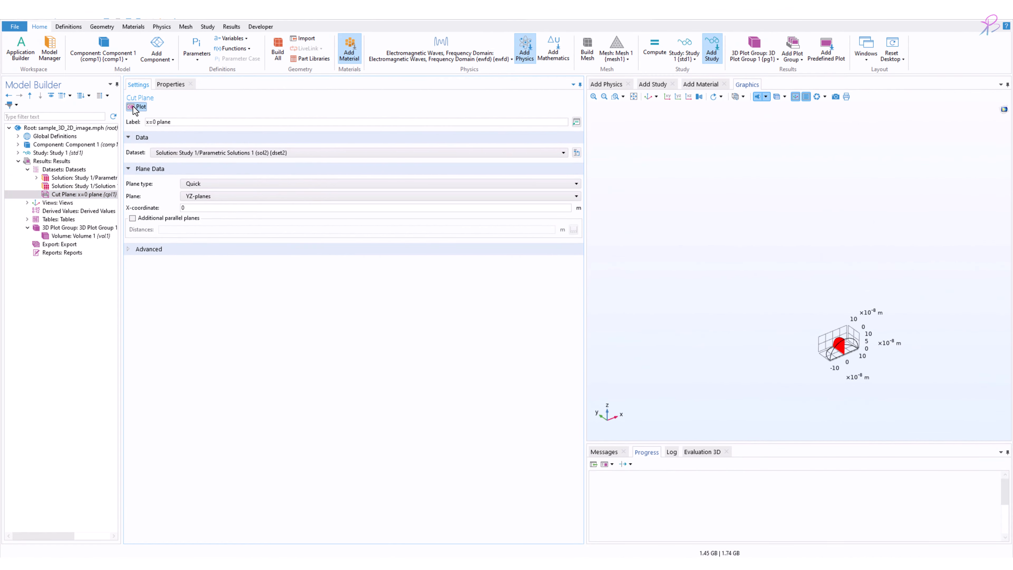
click(648, 97)
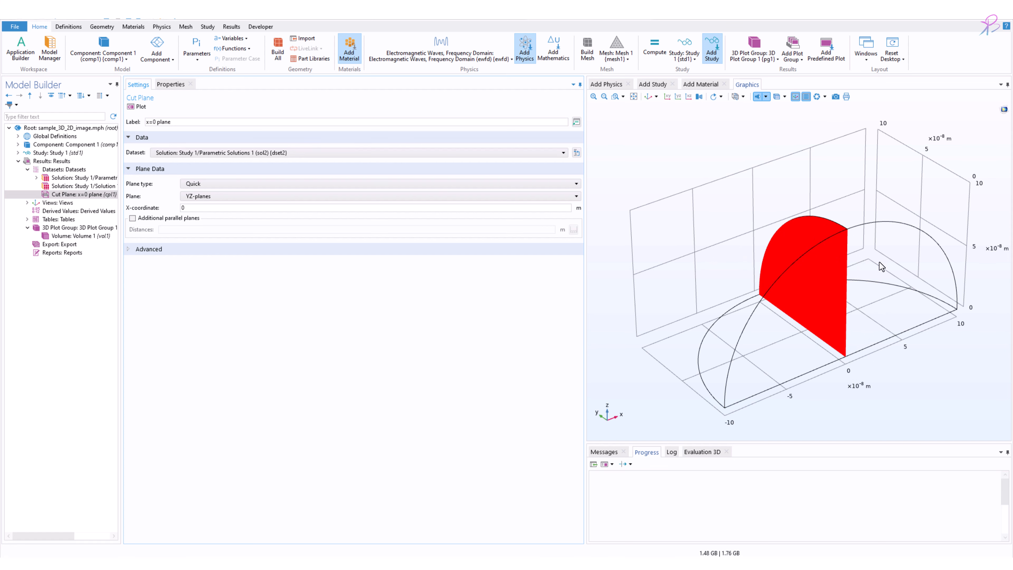
click(85, 195)
click(195, 207)
click(203, 208)
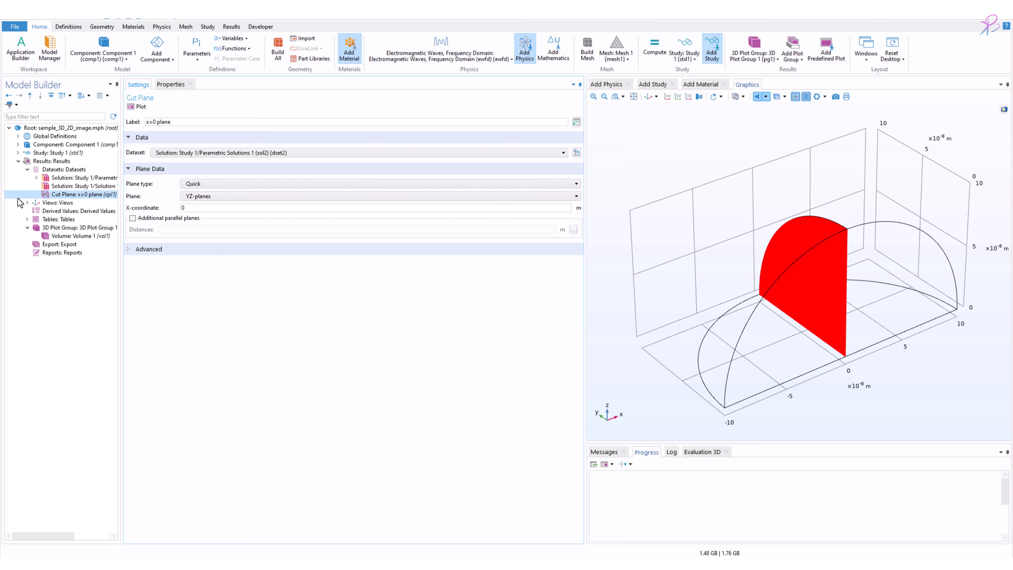
click(92, 196)
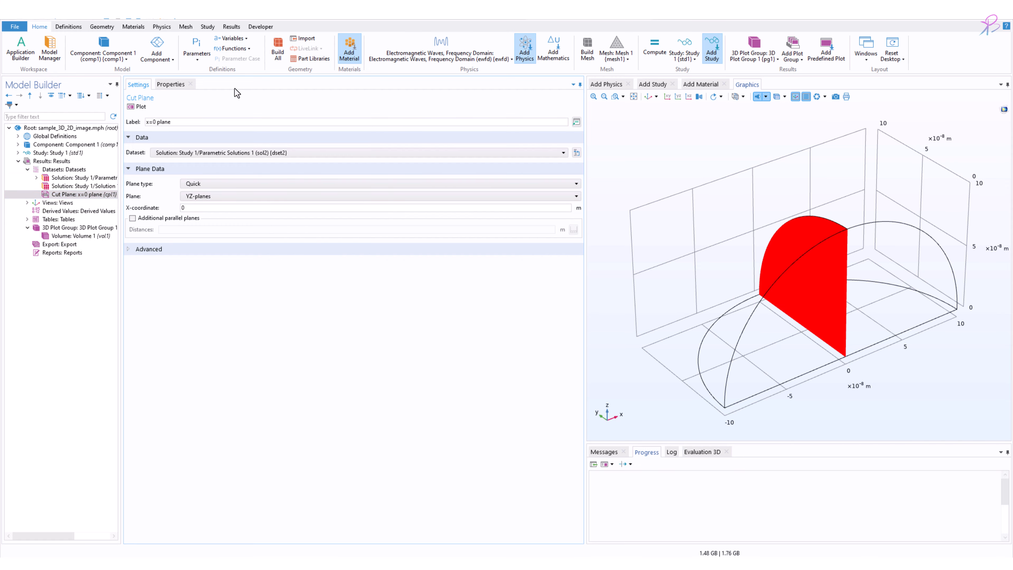
Step: Add a 2D plot group that uses the x=0 plane cut plane dataset
click(231, 27)
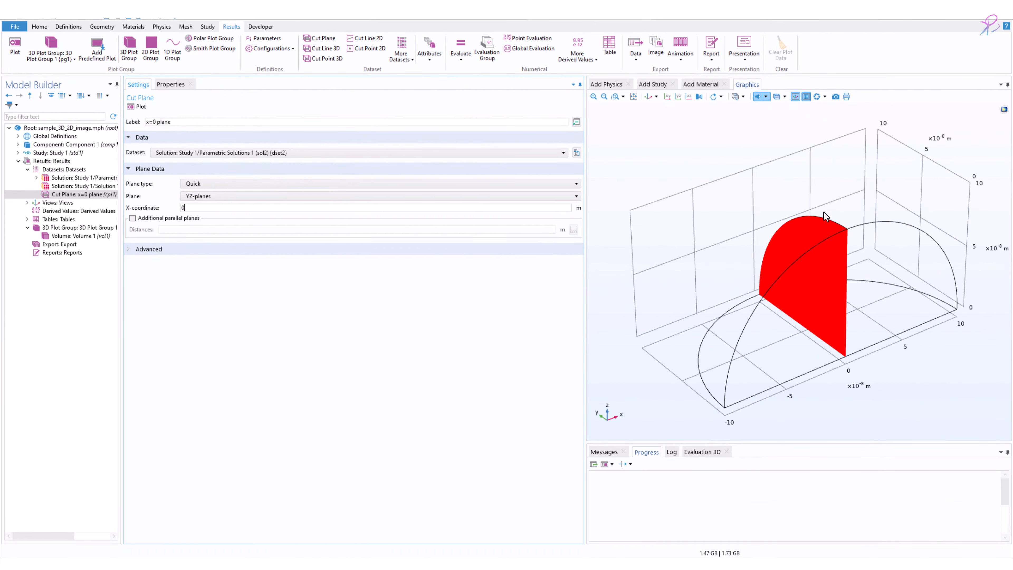
click(151, 53)
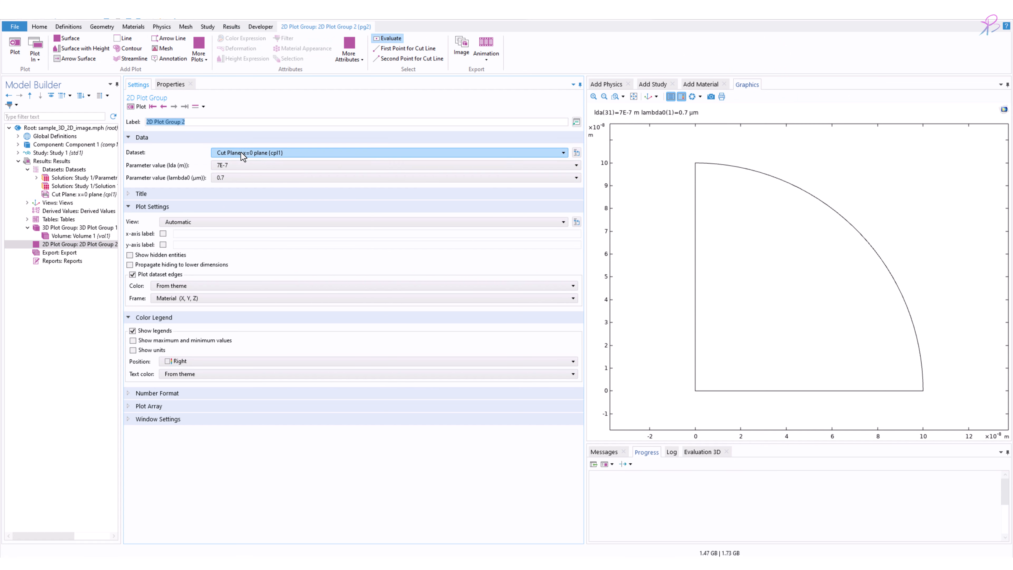
click(257, 154)
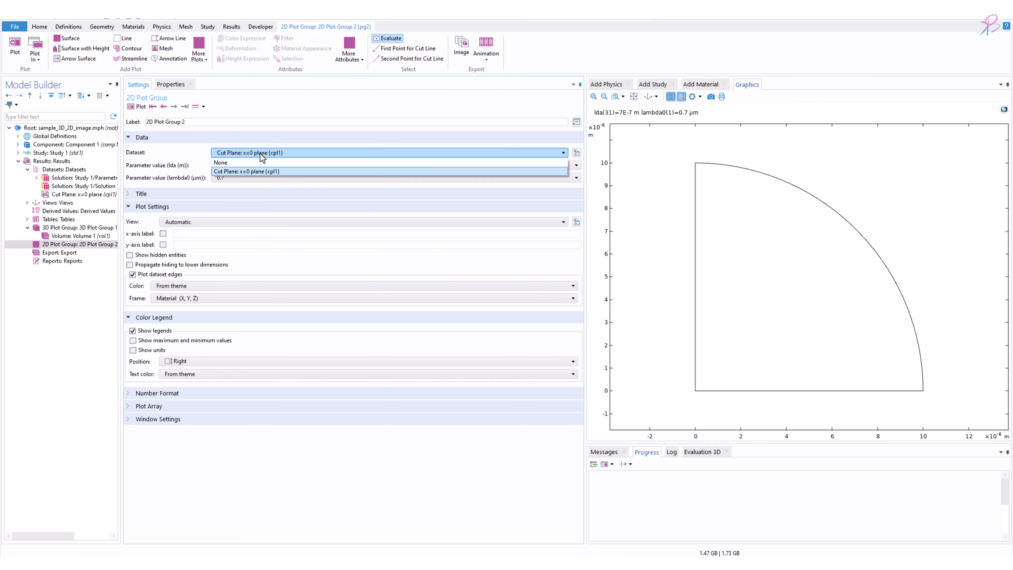
click(255, 154)
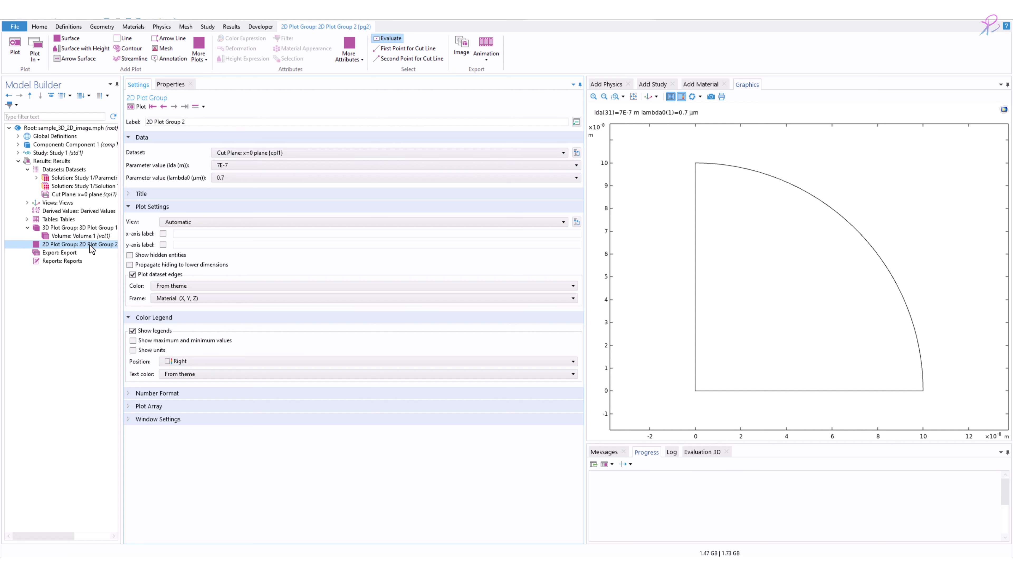
Step: Add a Surface plot of the electric field norm, ewfd.normE, to the 2D plot group and plot it
click(70, 41)
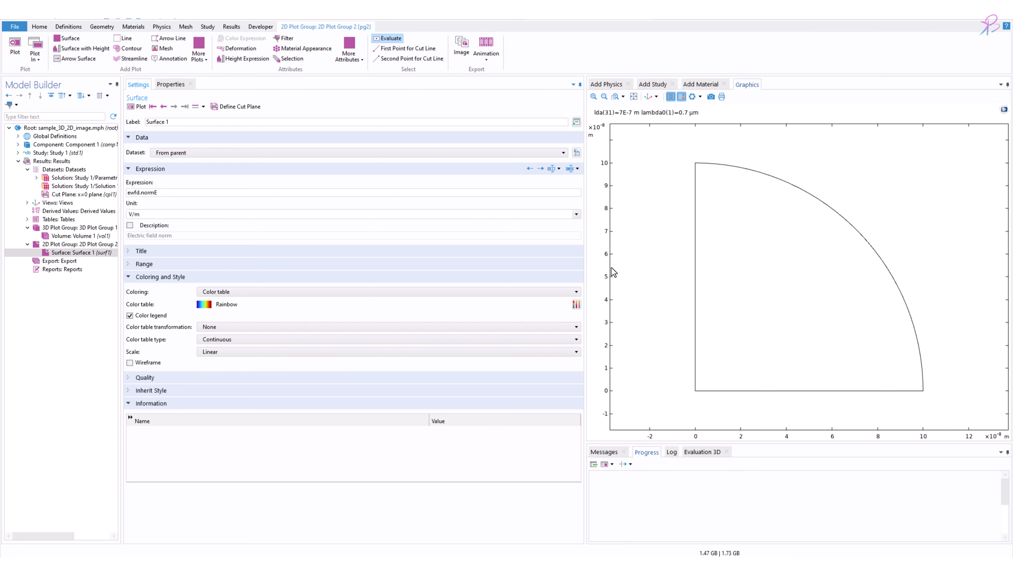
click(138, 107)
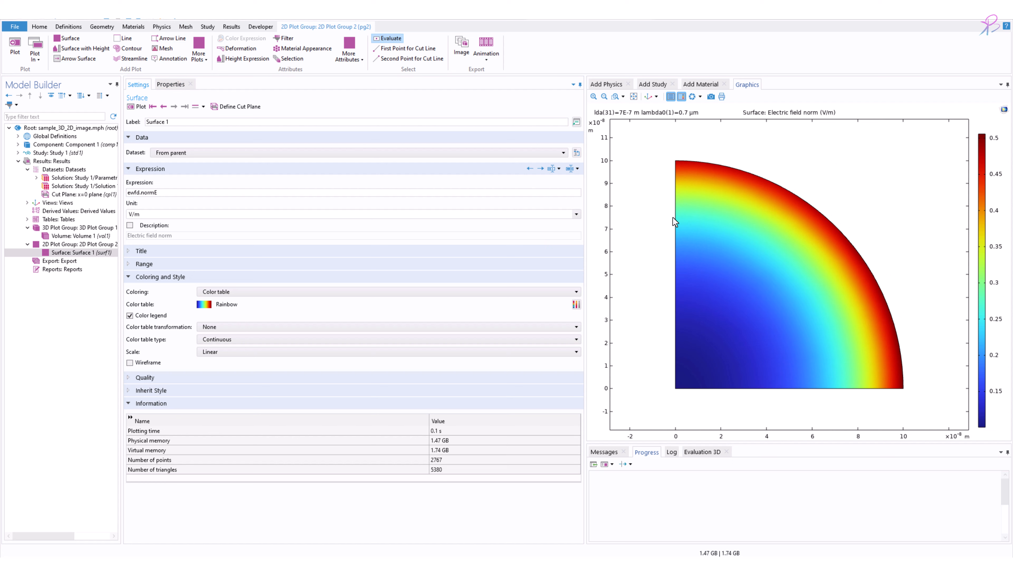
drag(158, 193, 127, 193)
click(80, 195)
click(95, 250)
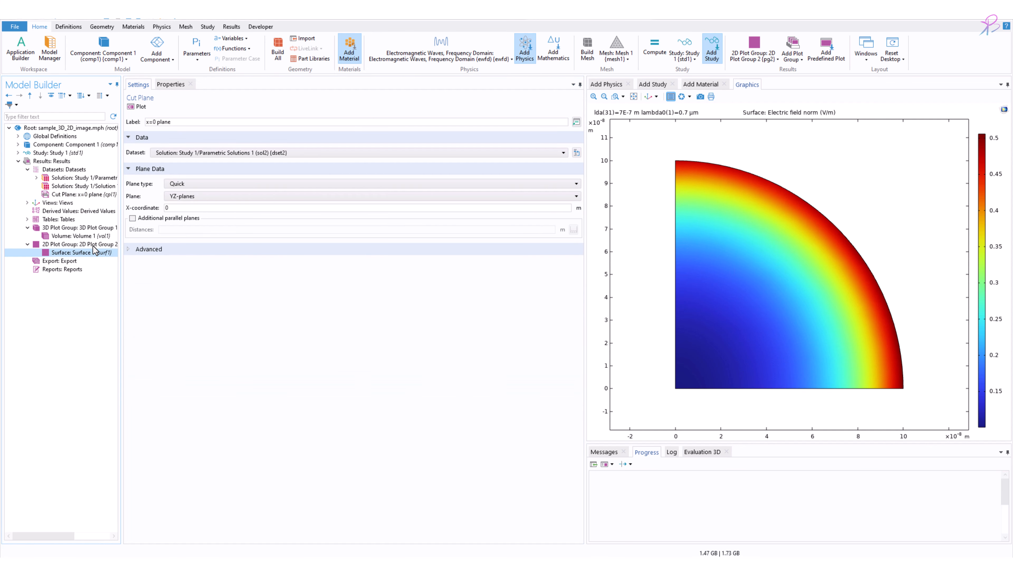
click(92, 245)
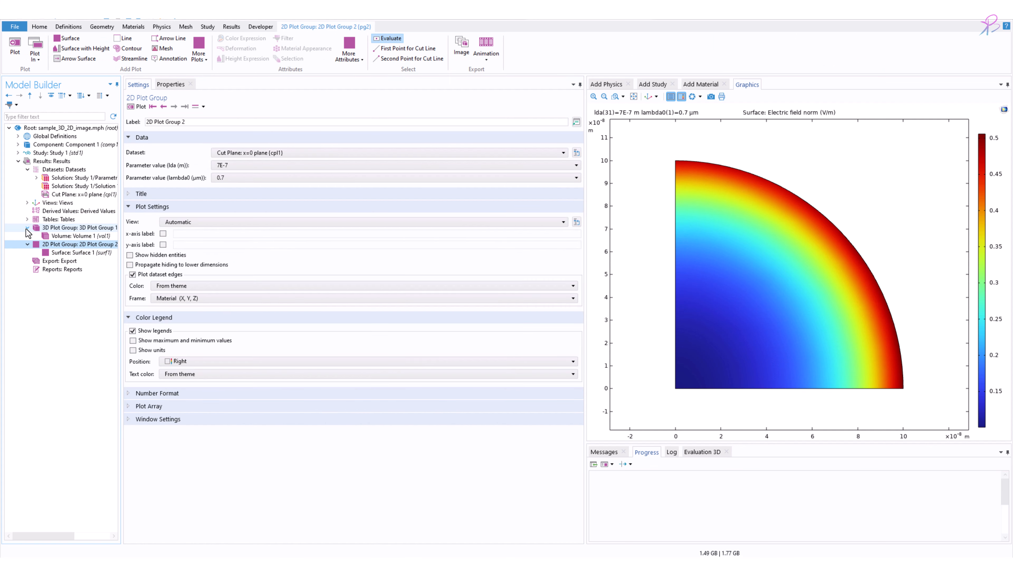
Step: Add another 3D plot group and insert a Volume plot of ewfd.normE in it
click(27, 228)
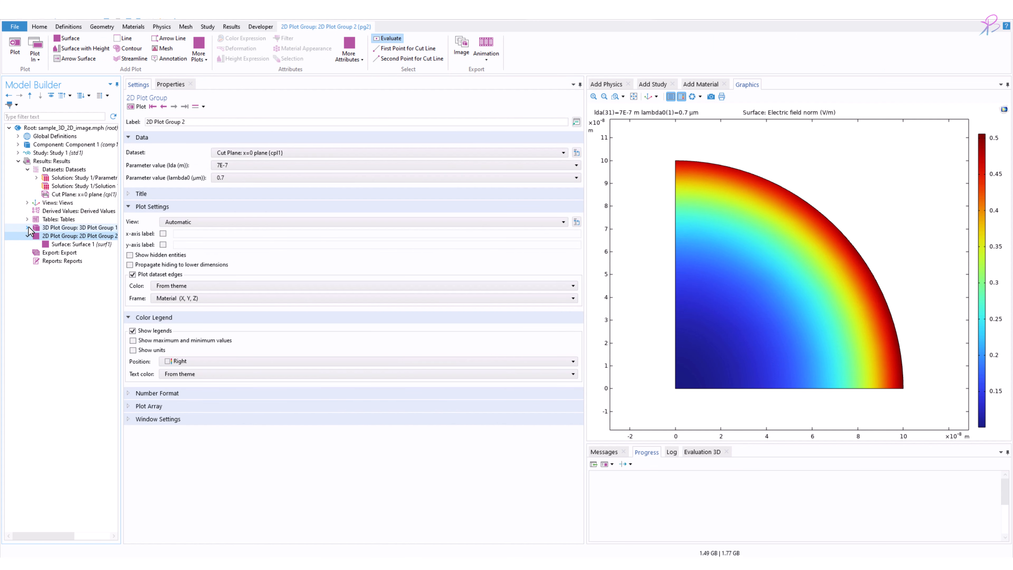
click(230, 27)
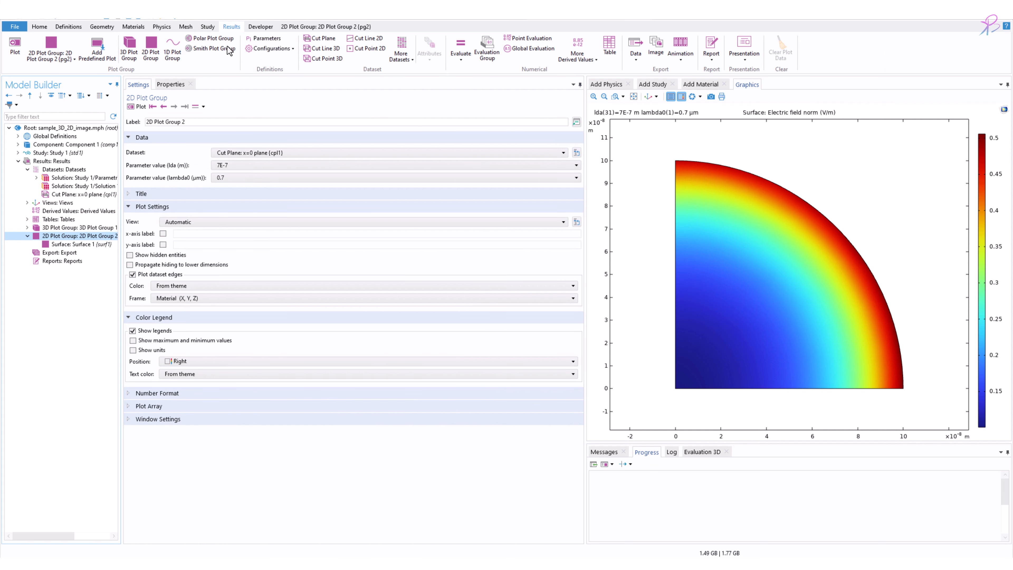
click(135, 55)
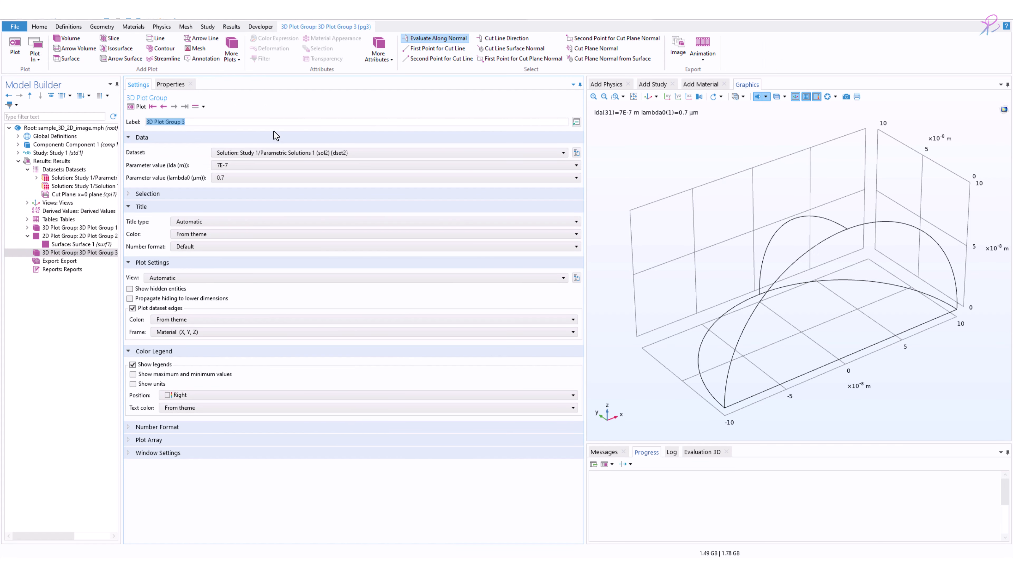
click(68, 38)
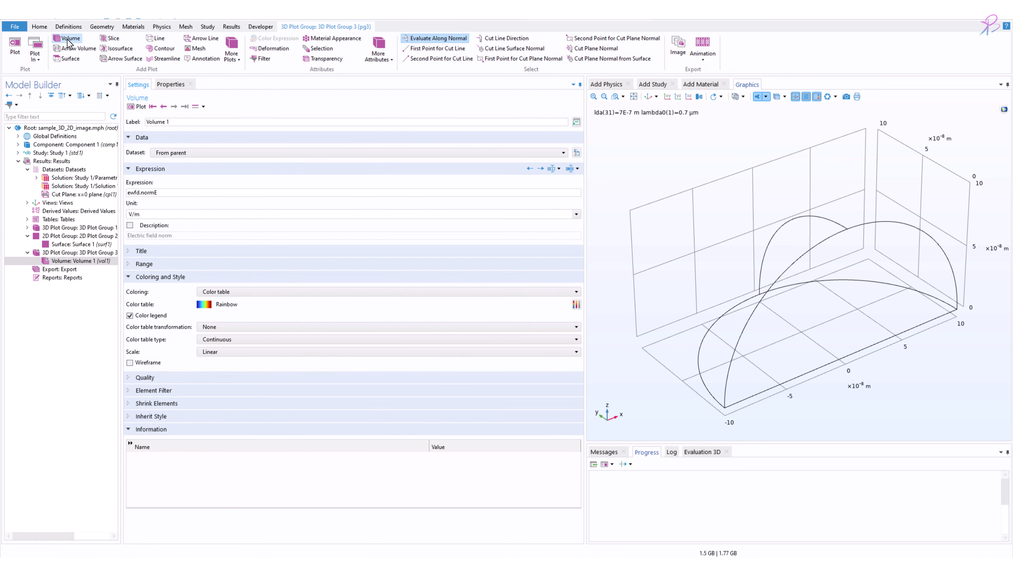
Step: Check the Volume plot's dataset options and plot the electric field norm in 3D Plot Group 3
click(196, 153)
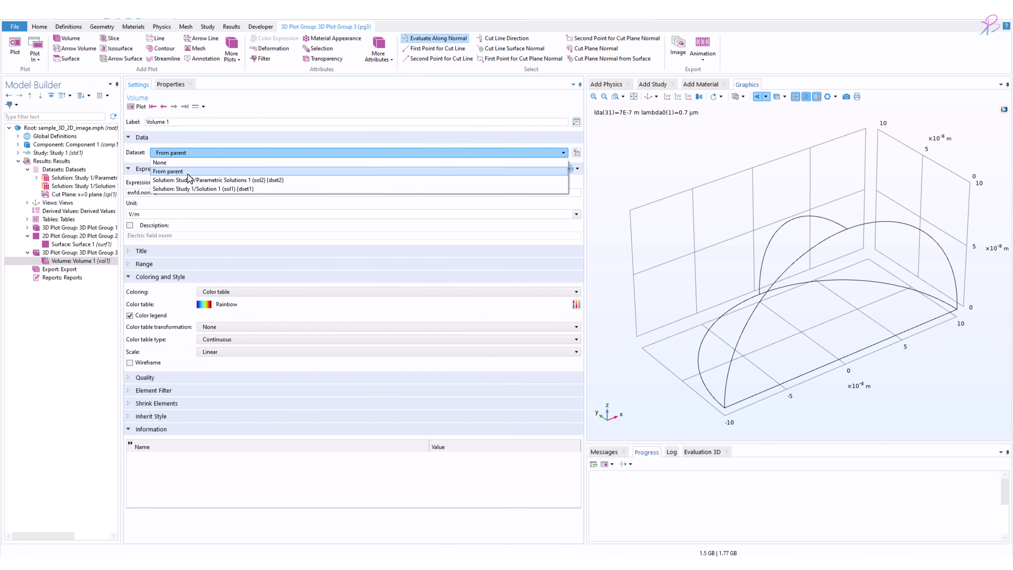
click(86, 253)
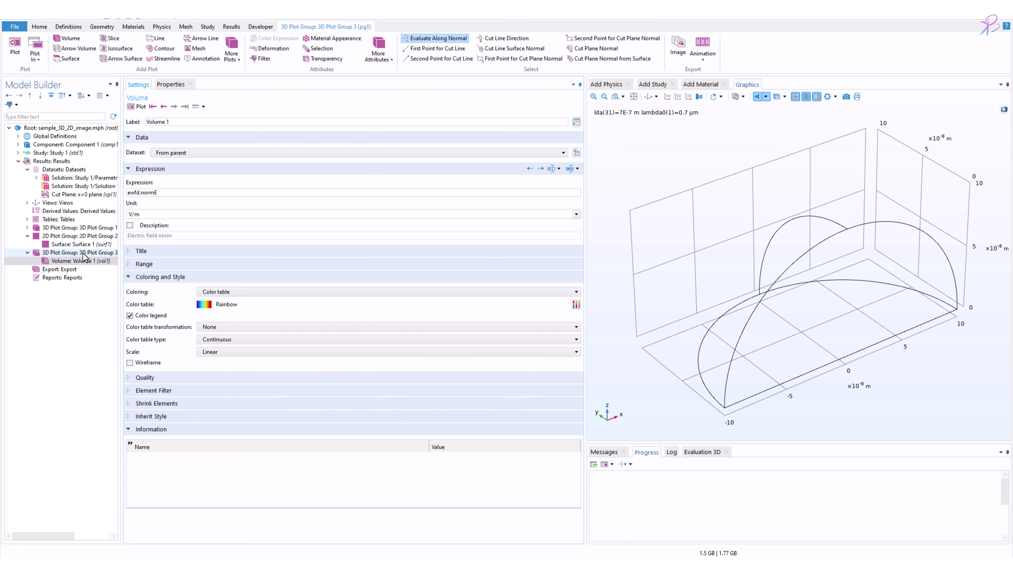
click(83, 253)
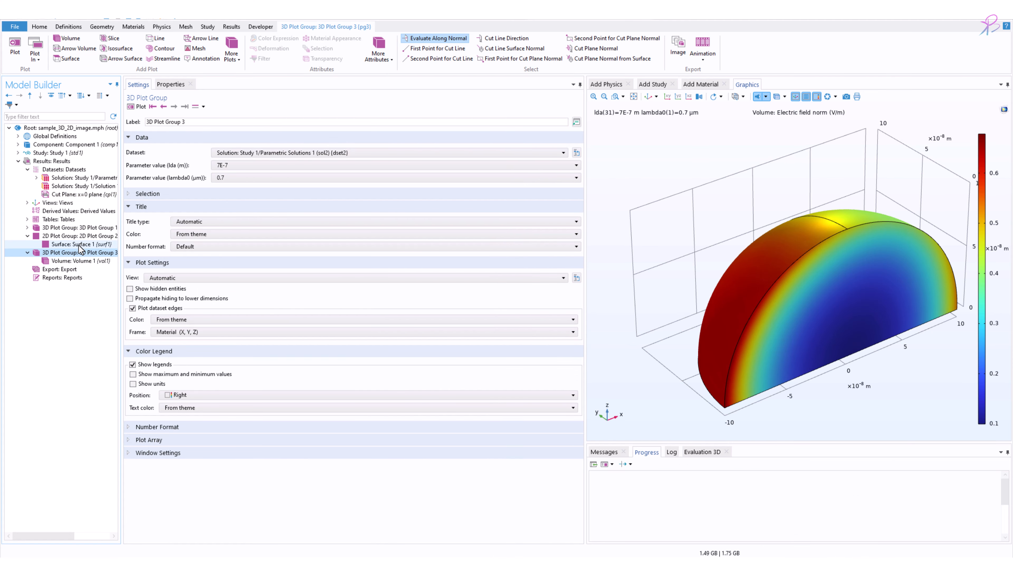
Step: Compare the 2D plot group and its x=0 plane cut plane dataset with the 3D plot group's Volume plot
click(85, 236)
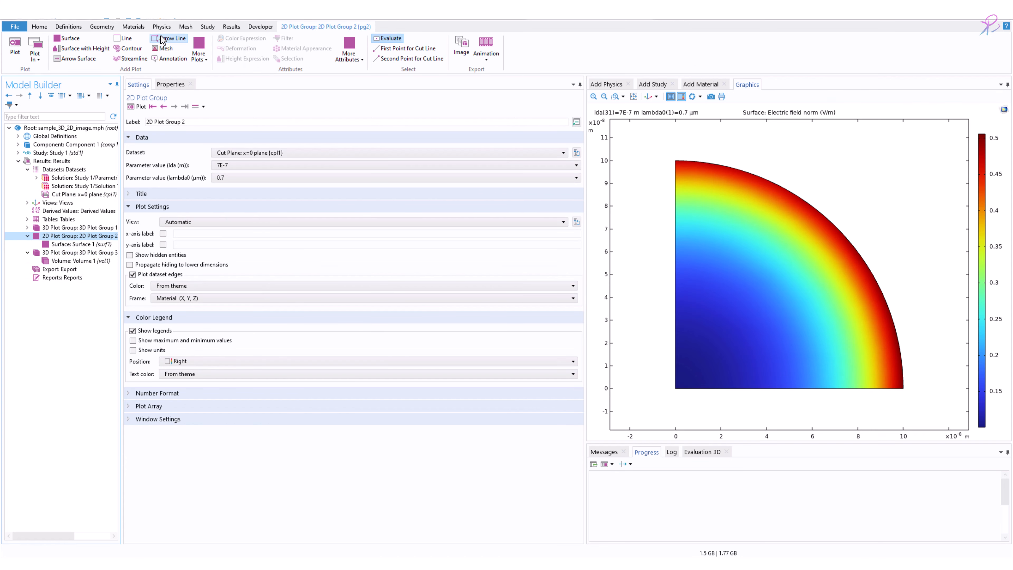
click(232, 26)
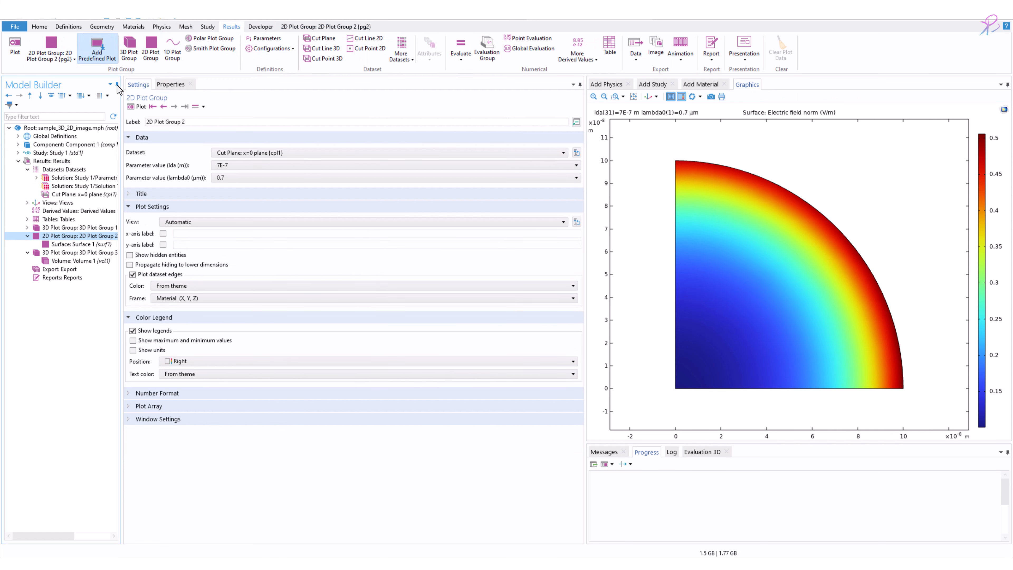
click(92, 194)
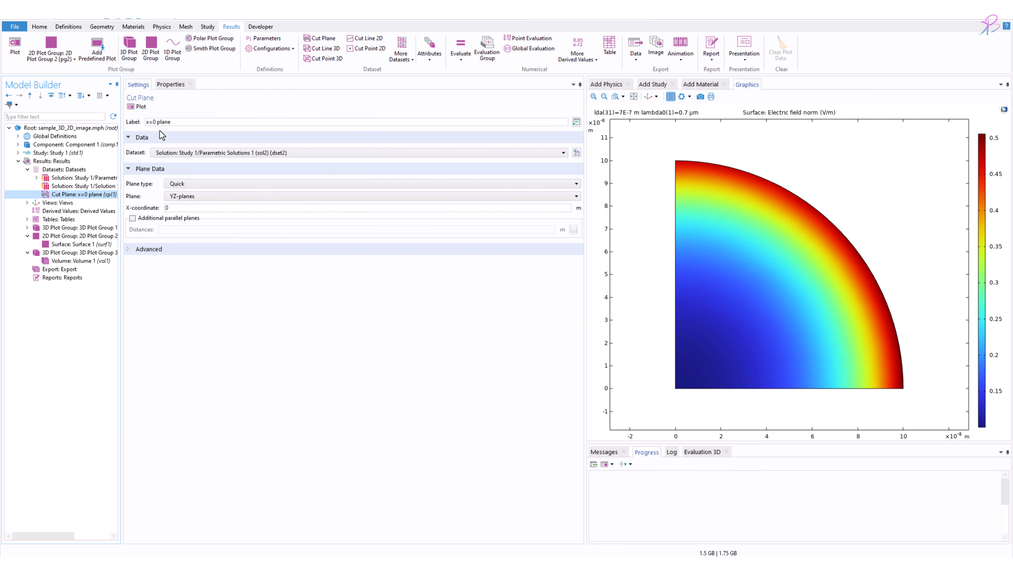
click(80, 252)
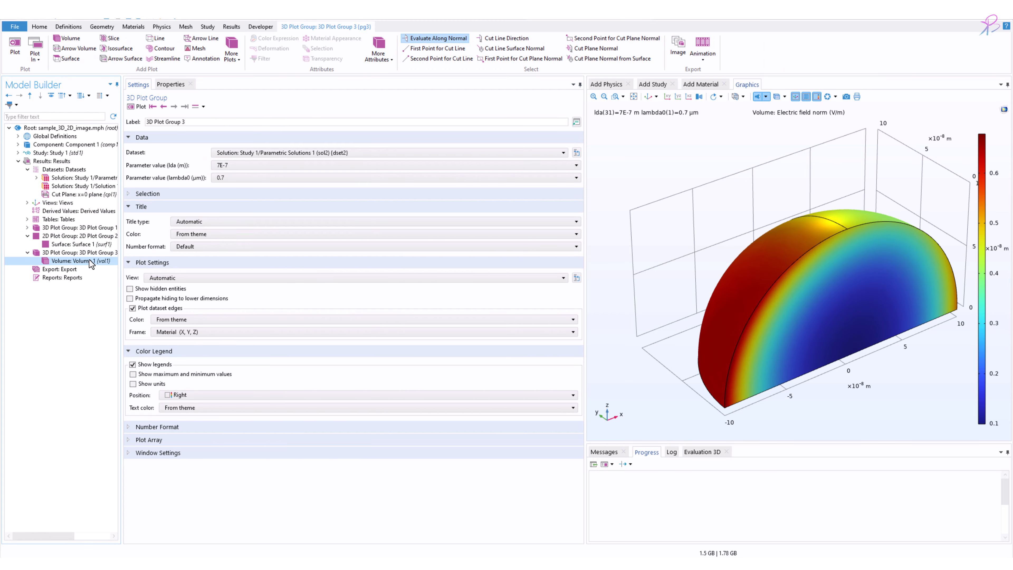
click(81, 261)
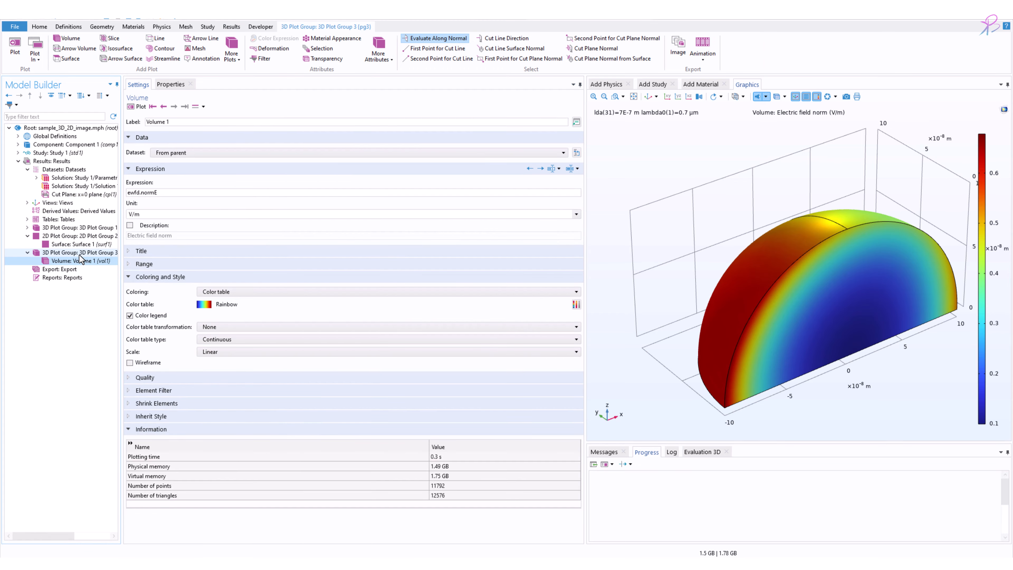
Step: Examine the dataset options available to 3D Plot Group 3 and review the 2D plot group's cross-section again
click(100, 254)
click(261, 156)
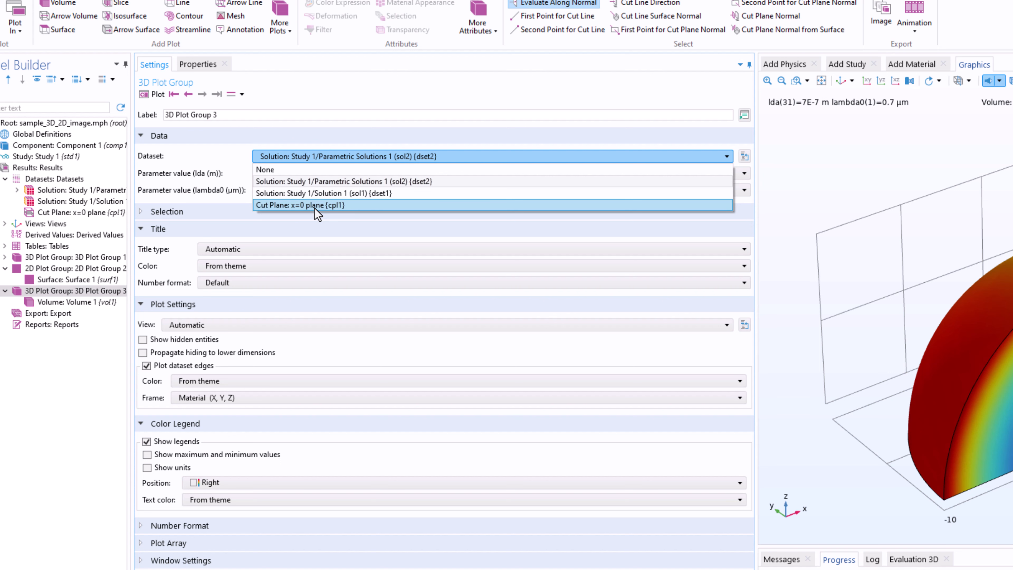
click(208, 152)
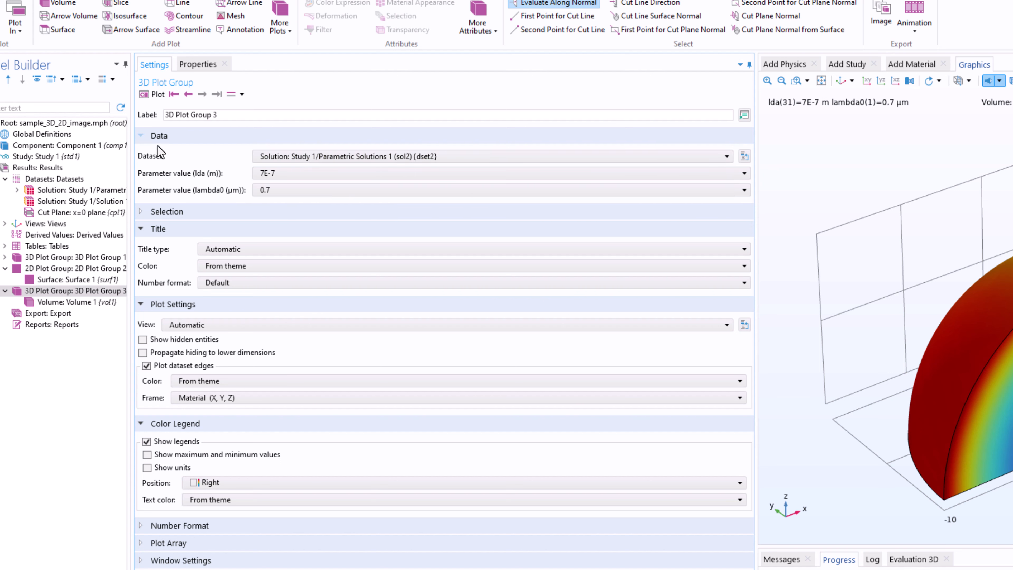
click(301, 157)
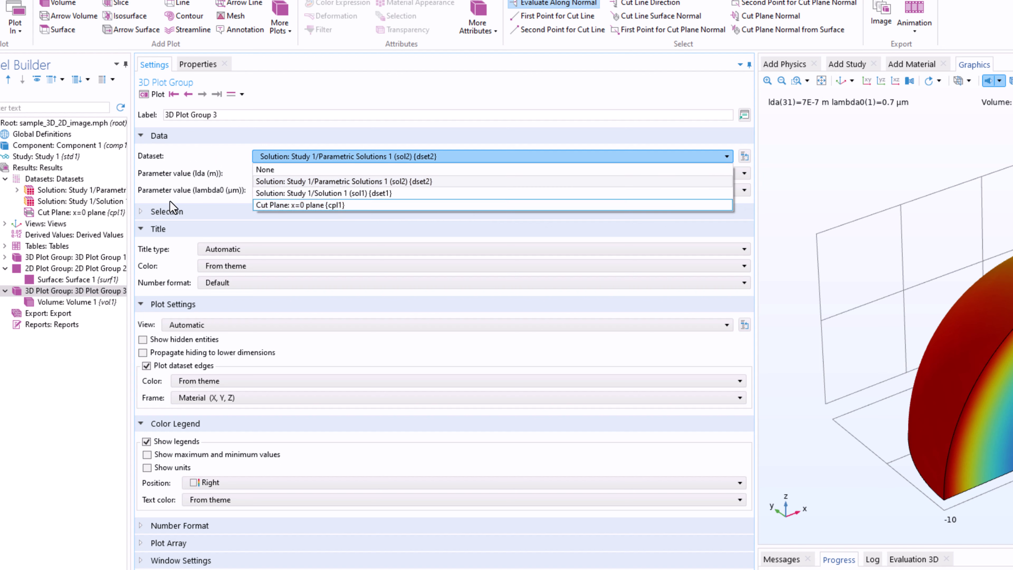
click(187, 156)
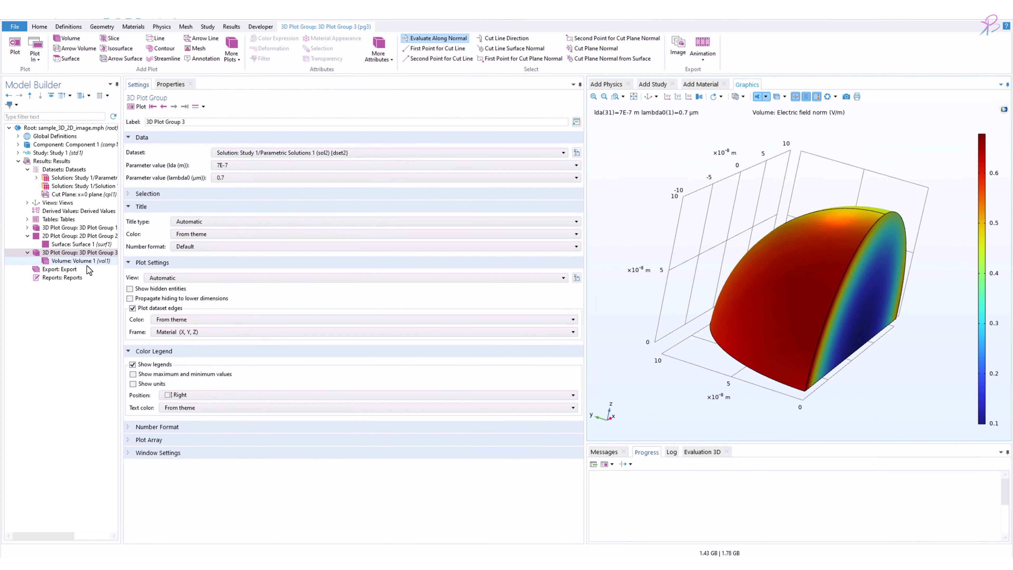
click(80, 236)
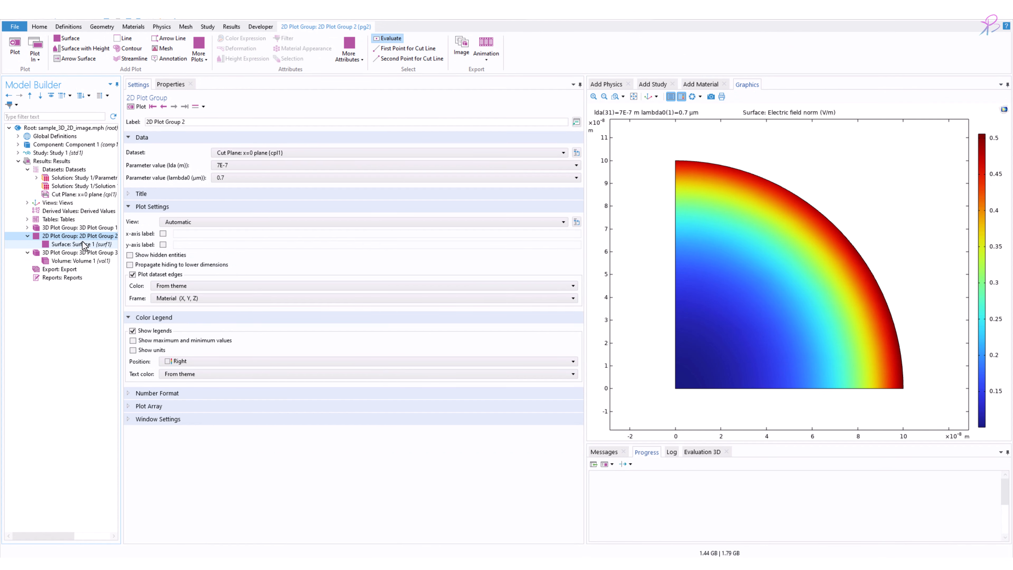
Step: Try to plot the Volume in 3D Plot Group 3 using the x=0 plane cut plane dataset
click(71, 253)
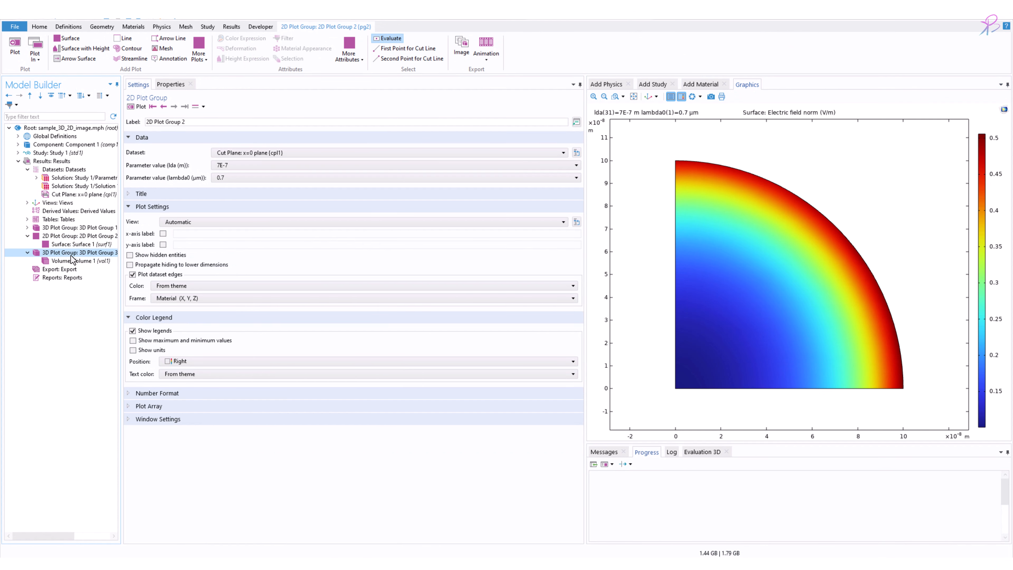
click(239, 152)
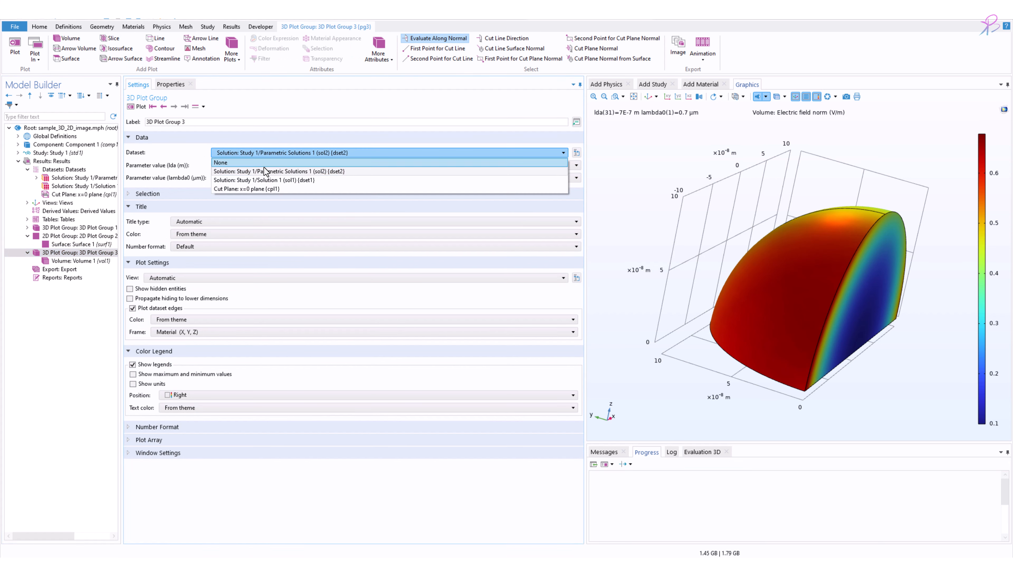
click(247, 189)
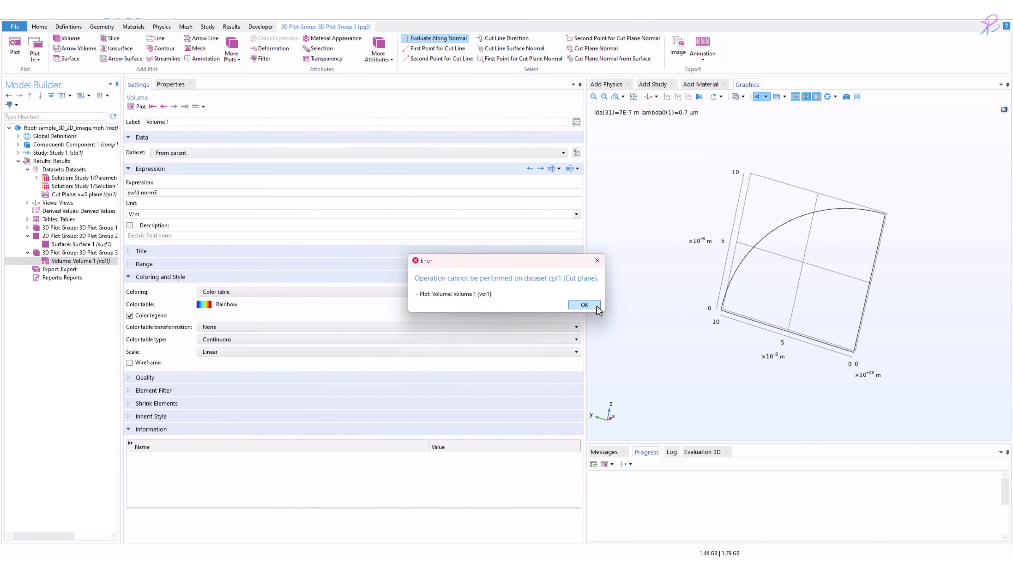
click(584, 304)
click(80, 261)
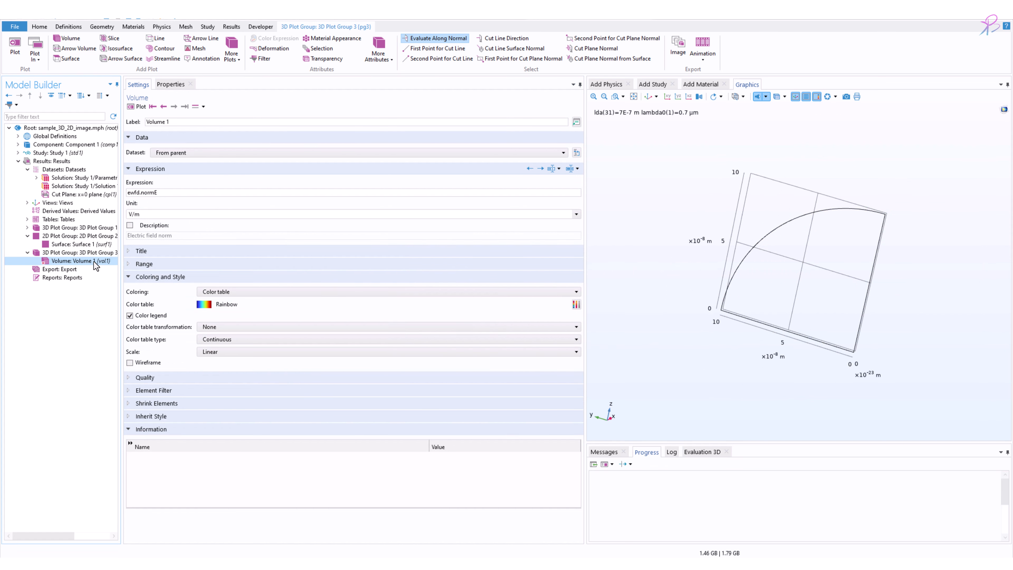
Step: Set the dataset of 3D Plot Group 3 back to Study 1/Parametric Solutions 1 (sol2)
click(85, 253)
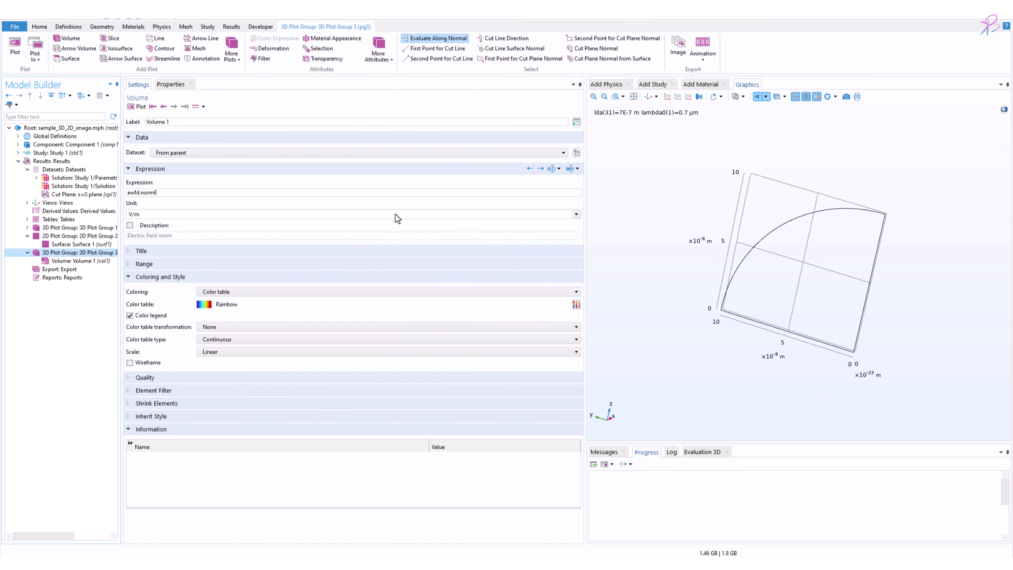
click(263, 154)
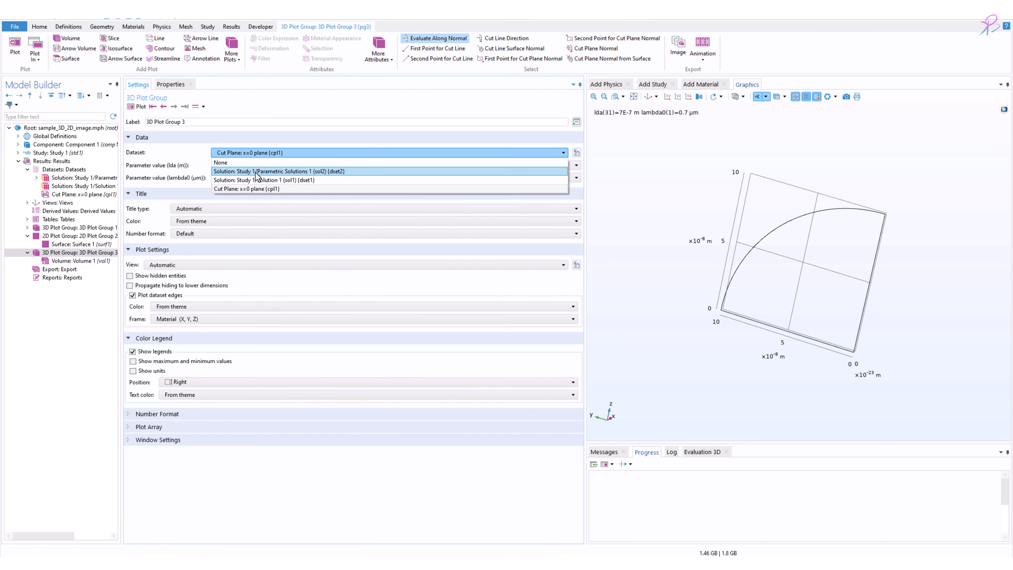
click(266, 175)
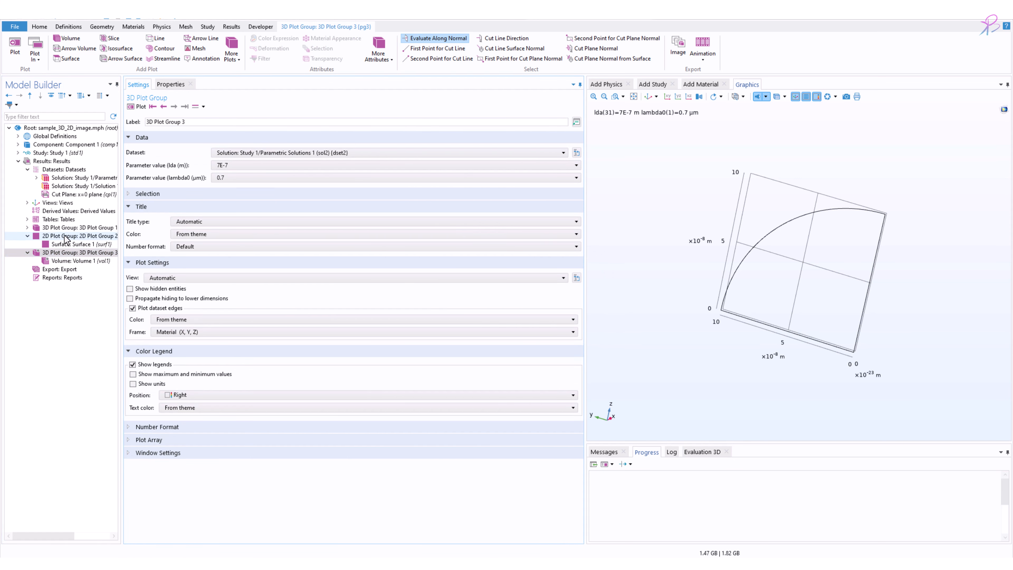
Step: Add a Height Expression to Surface 1 in the 2D plot group and inspect the raised field surface from another angle
click(80, 236)
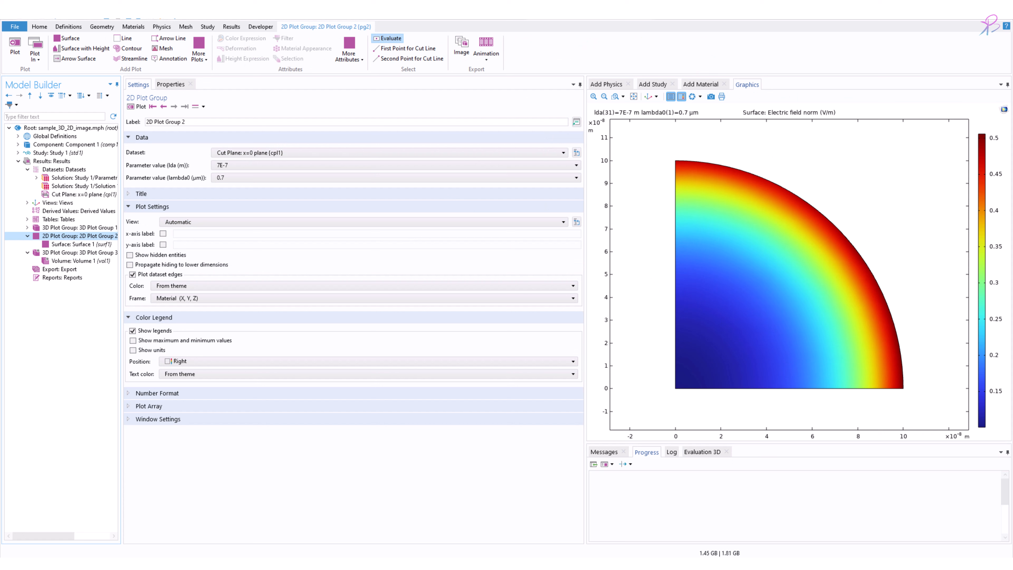
click(92, 244)
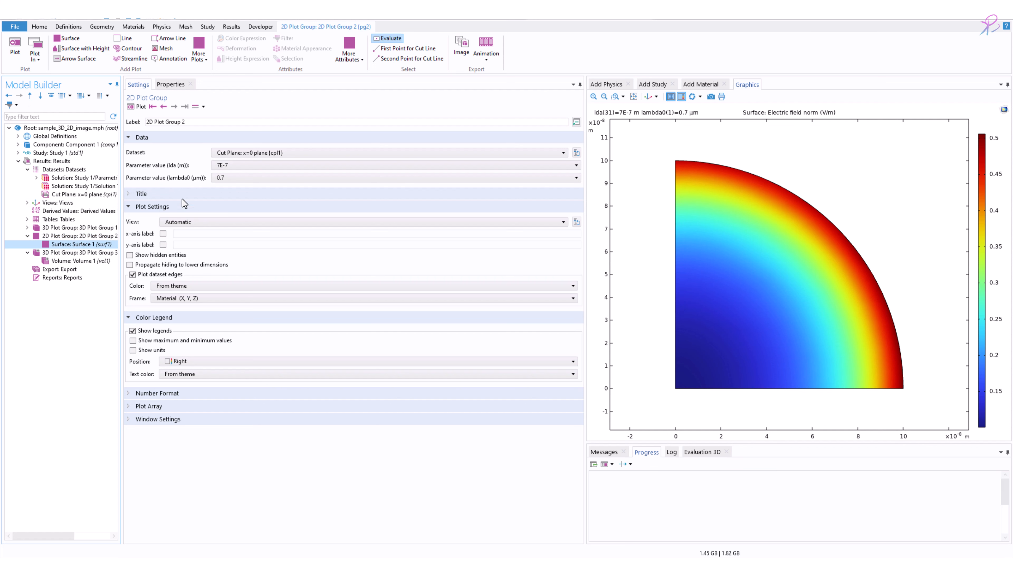
right_click(93, 244)
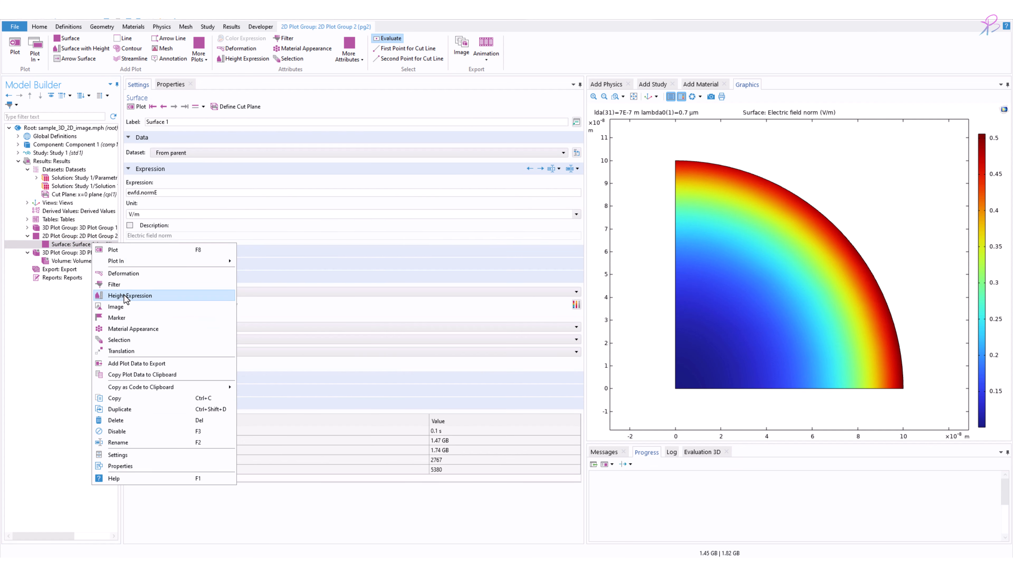
click(585, 412)
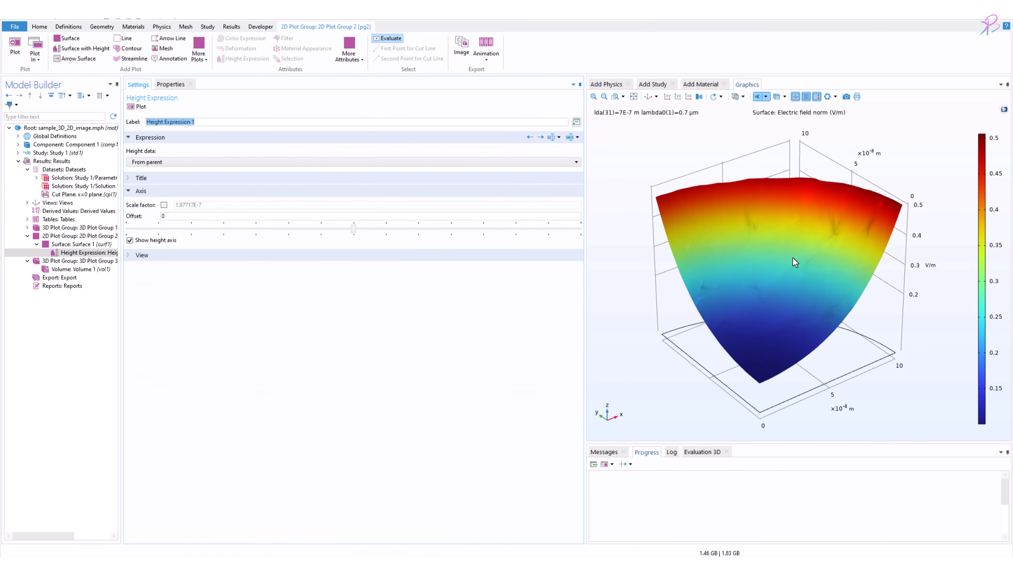
drag(849, 289, 780, 285)
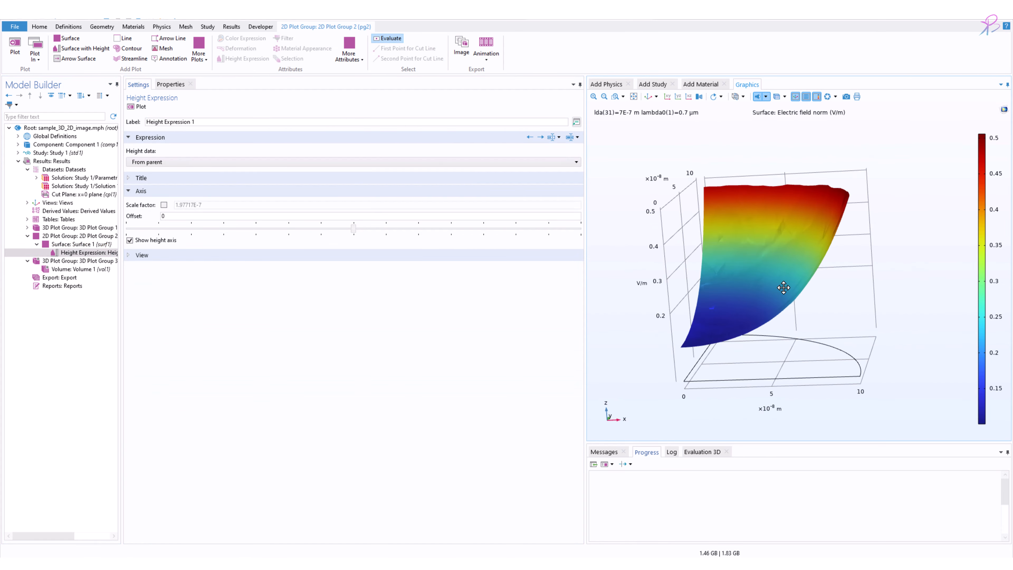
click(70, 246)
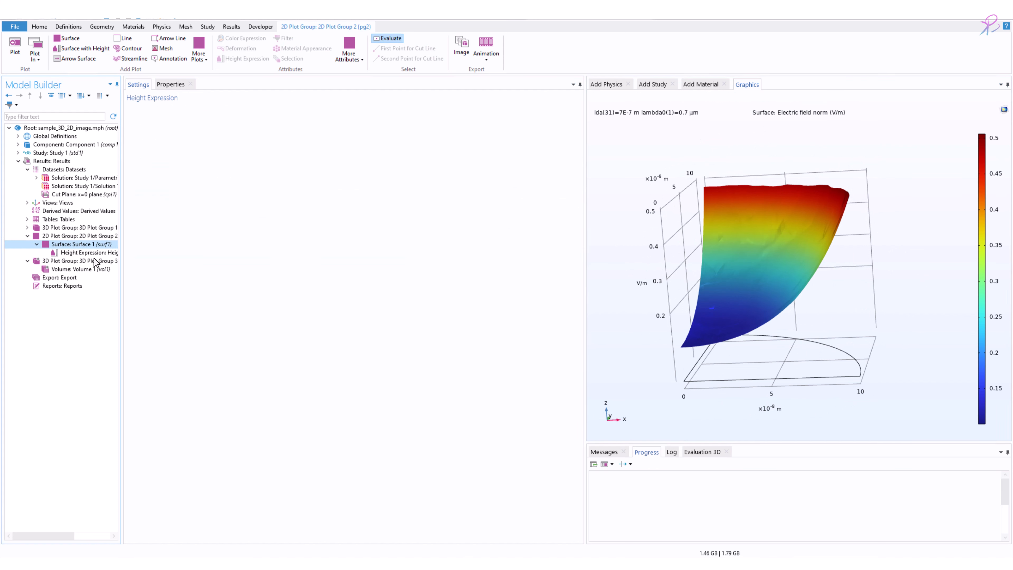